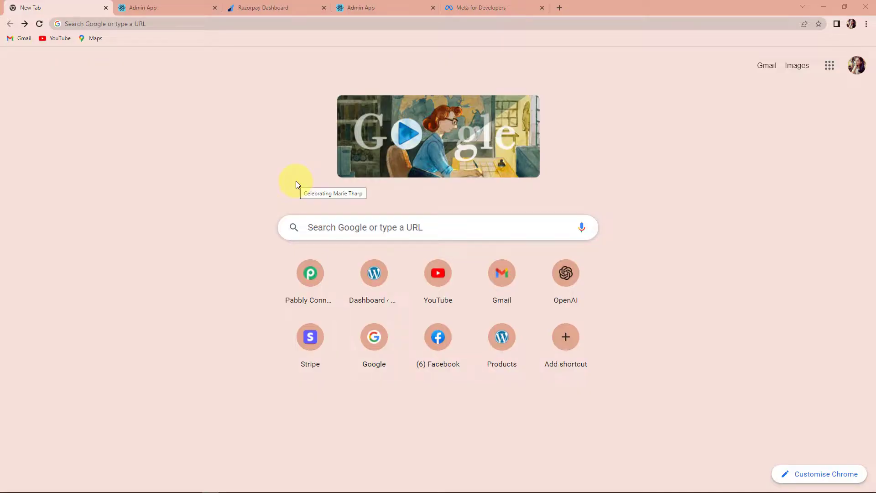
Go to pabbly.com/connect and sign in to the Pabbly account
left_click(191, 23)
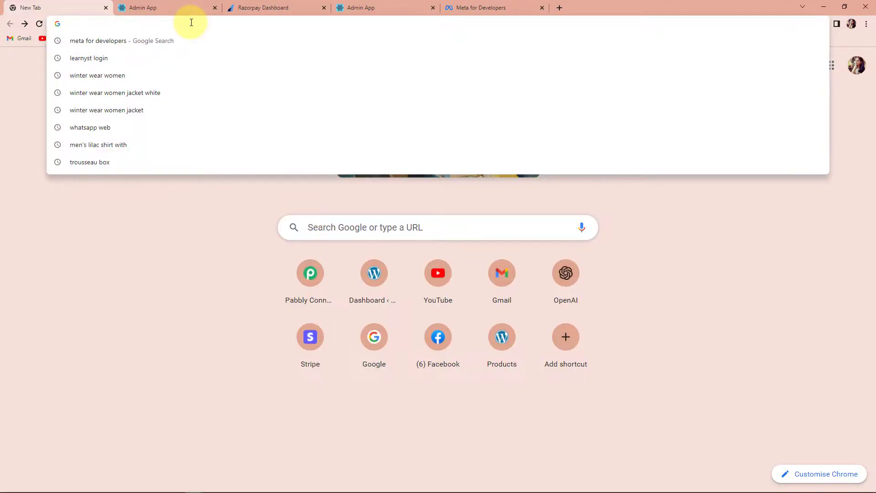
type("pa")
key("Return")
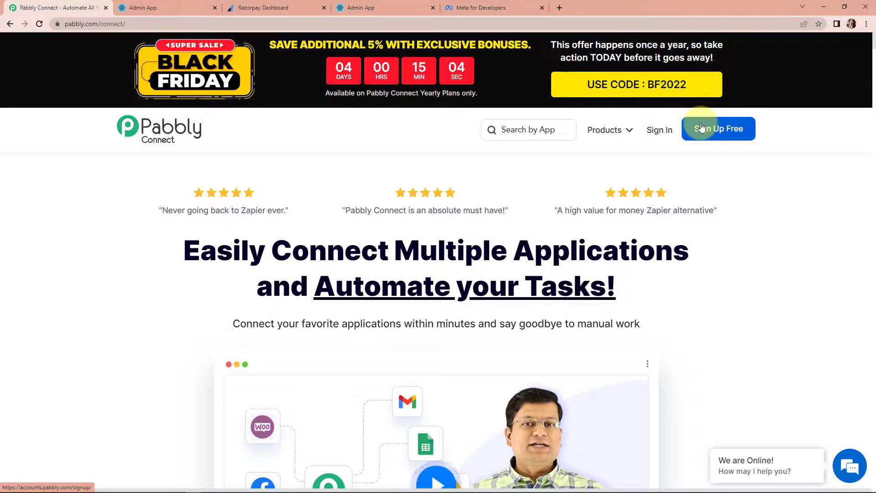
left_click(655, 134)
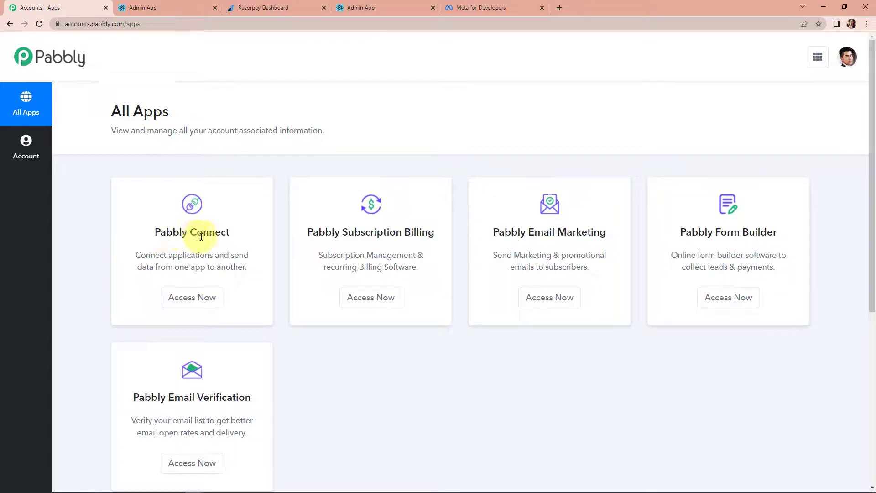
Open Pabbly Connect and create a workflow named 'Enroll Student in Learnyst on Successful Razorpay Payment'
left_click(218, 292)
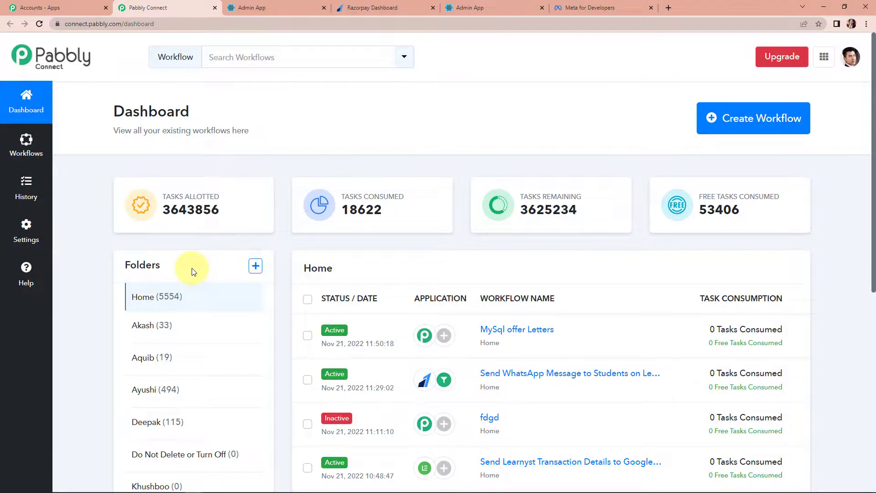
left_click(767, 131)
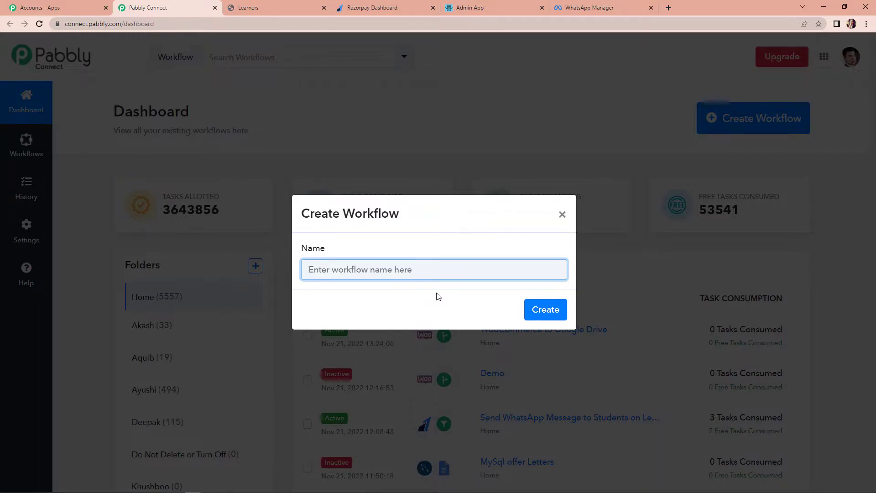
type("Enroll Student in Learnyst on Successful Razorpay Payment")
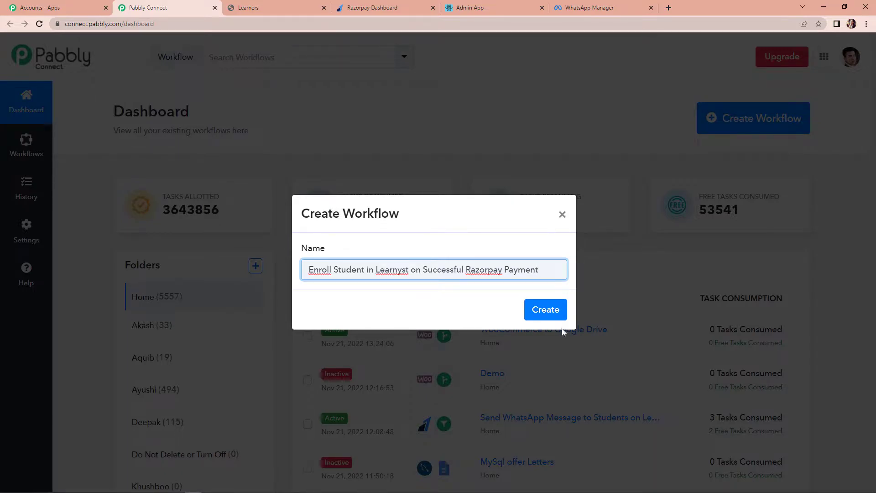
left_click(546, 310)
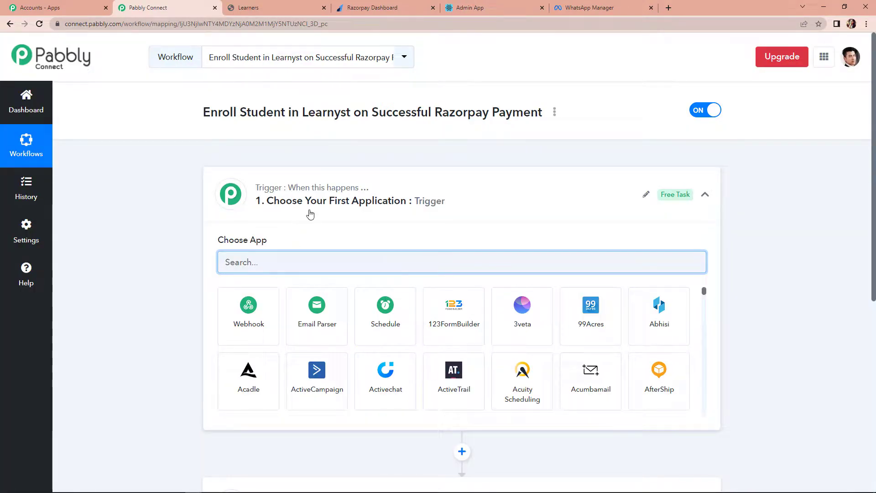
Search 'razo' and choose Razorpay as the workflow's trigger app
scroll(303, 191, "down", 2)
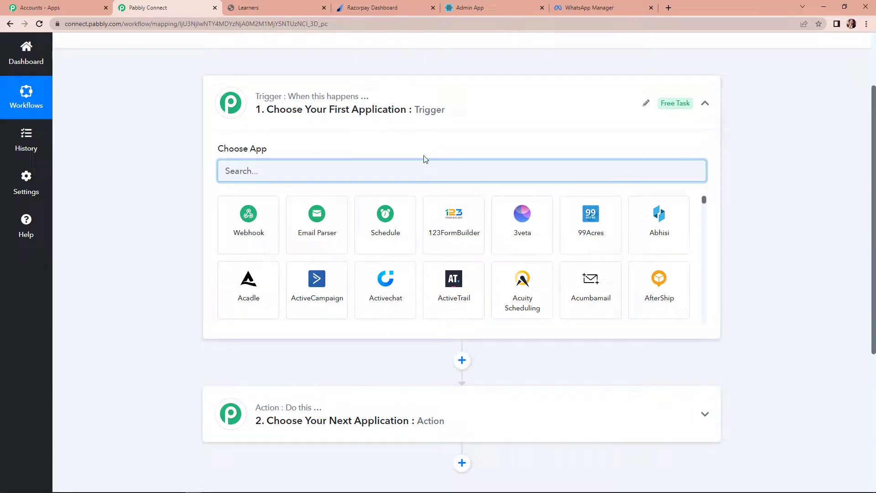
type("razor")
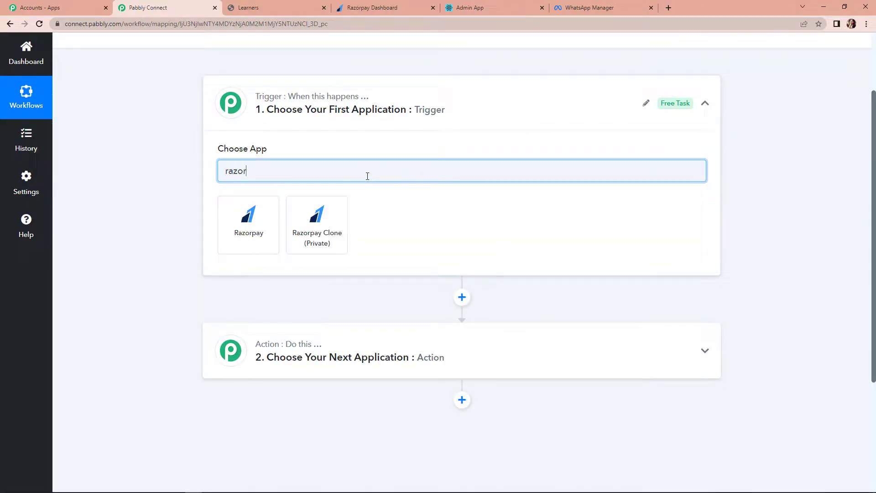
left_click(255, 226)
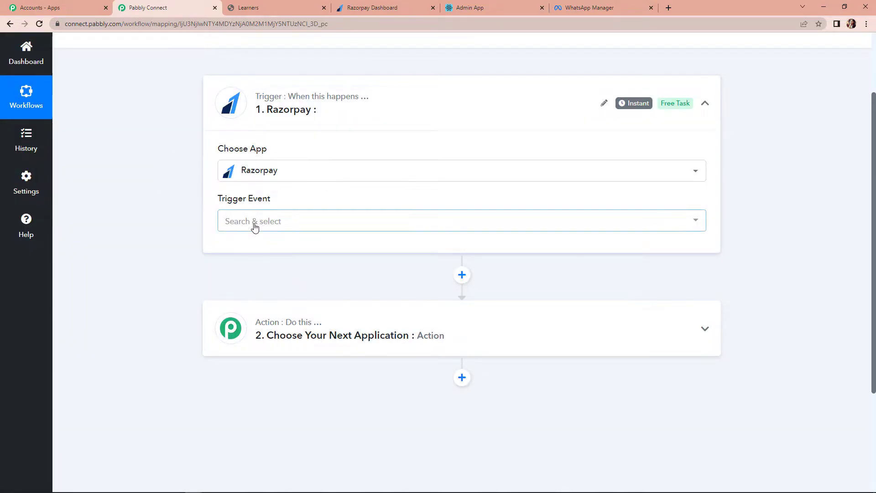
left_click(254, 223)
Set the Razorpay trigger event to Payment Captured and copy its webhook URL
left_click(272, 393)
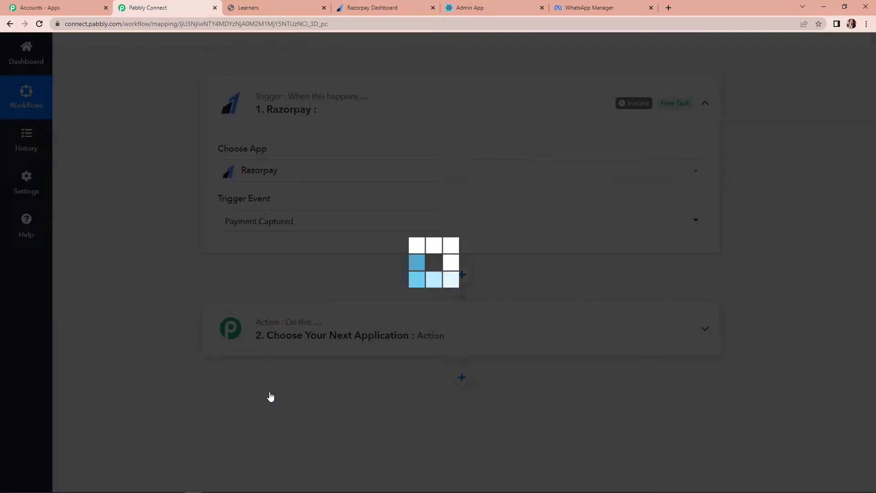
mouse_move(641, 106)
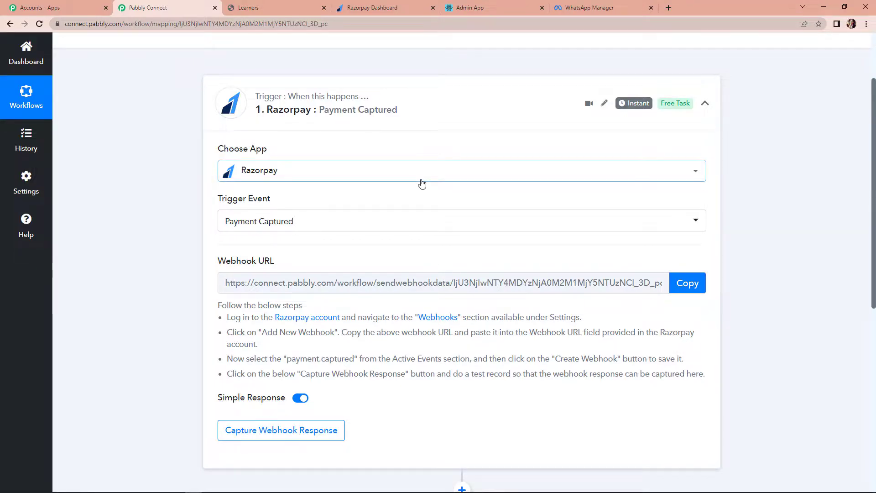
scroll(421, 183, "down", 2)
mouse_move(269, 179)
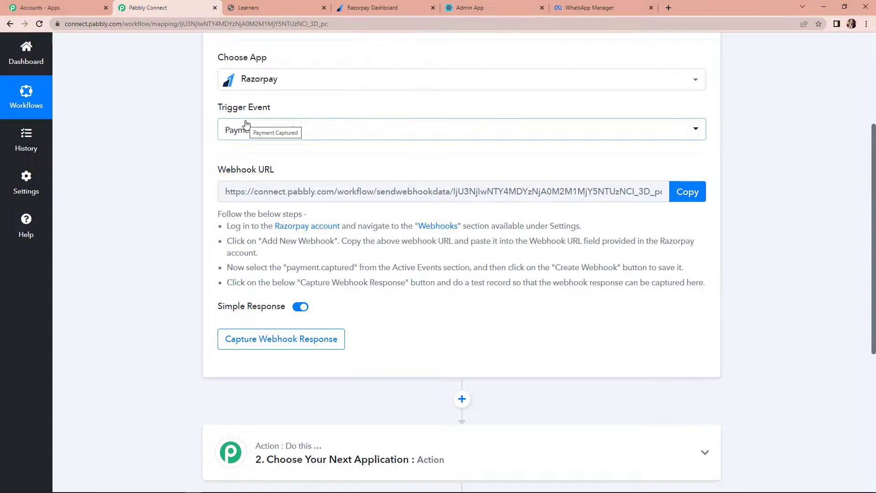
left_click(688, 192)
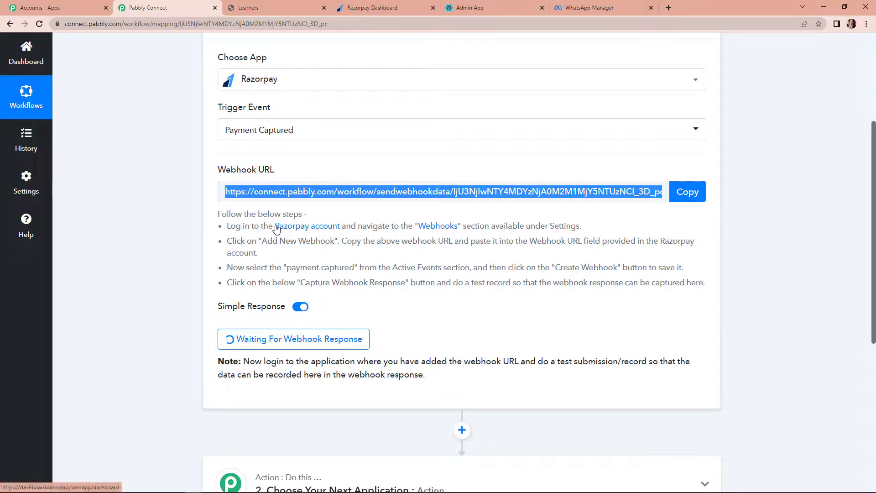
Open the Webhooks section of the Razorpay account settings
left_click(332, 229)
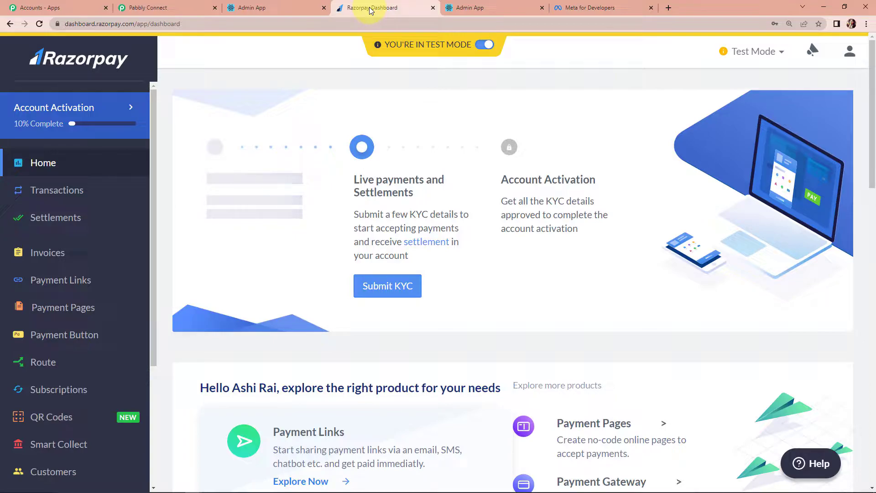
scroll(72, 256, "down", 6)
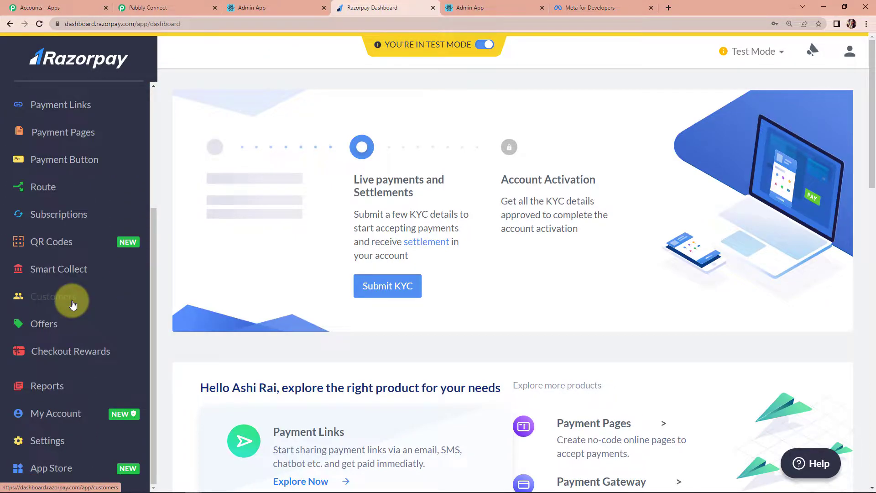
left_click(44, 440)
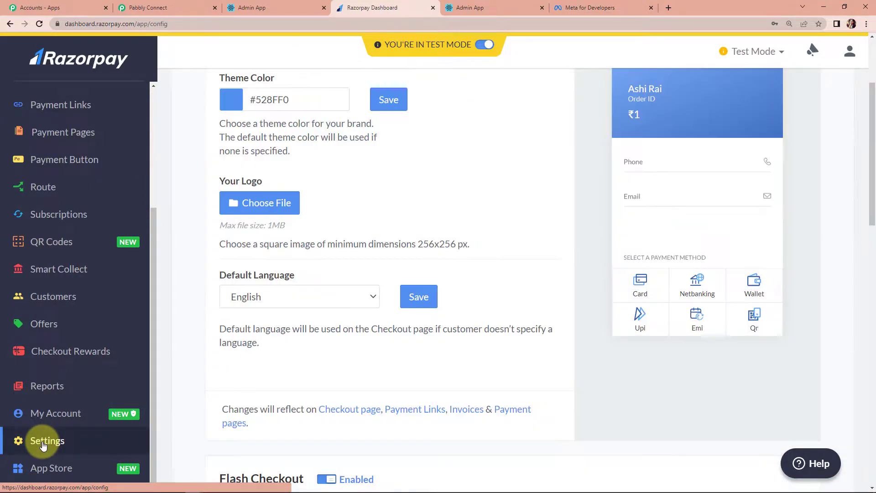
scroll(278, 164, "up", 3)
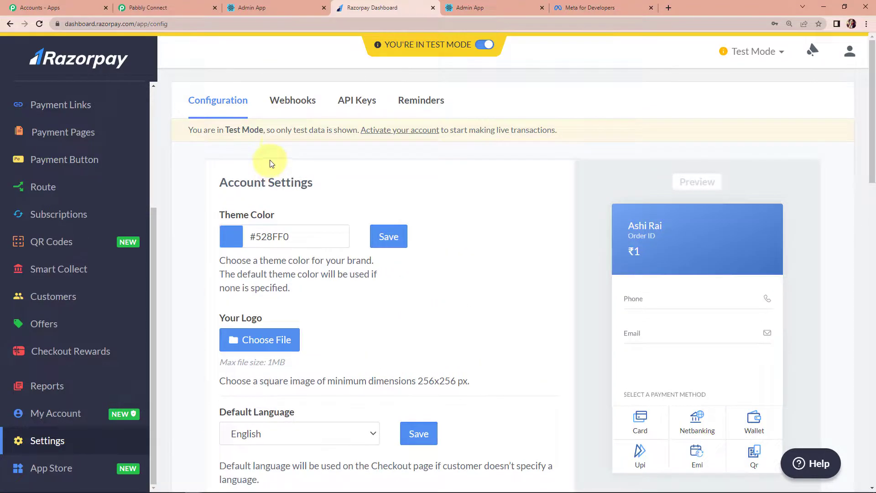
left_click(294, 104)
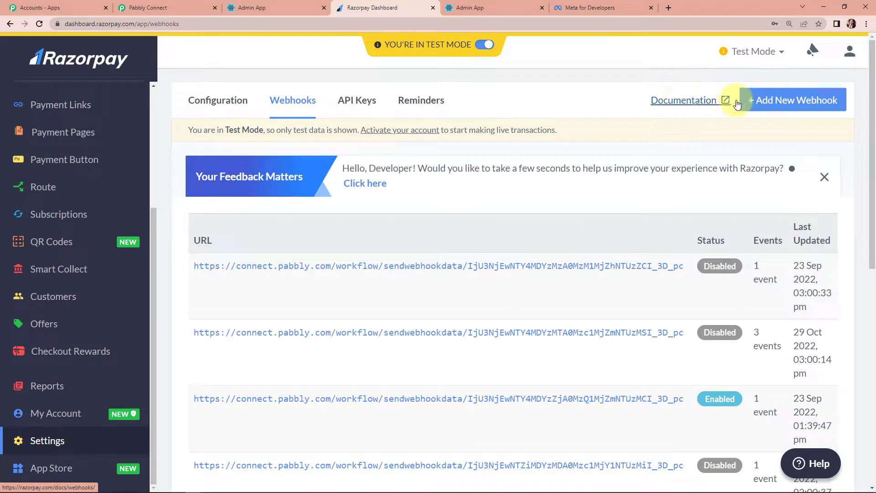
Create a webhook with the copied Pabbly URL that fires on payment.captured
left_click(795, 102)
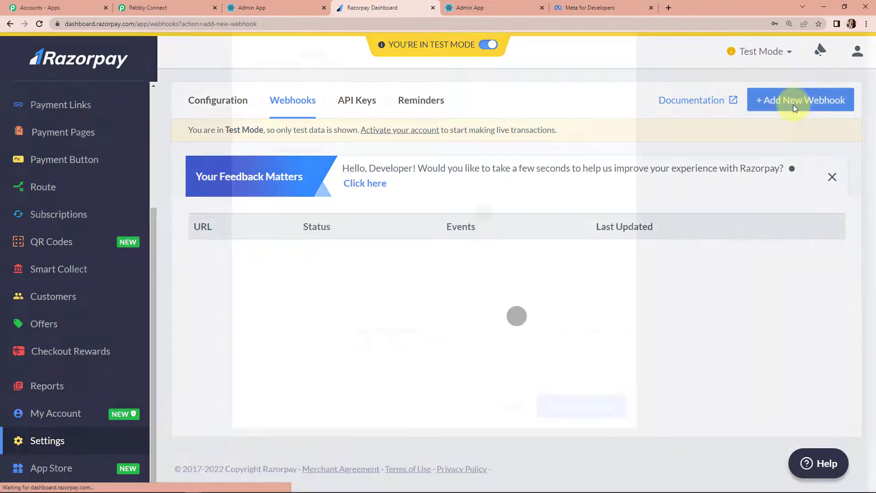
left_click(387, 82)
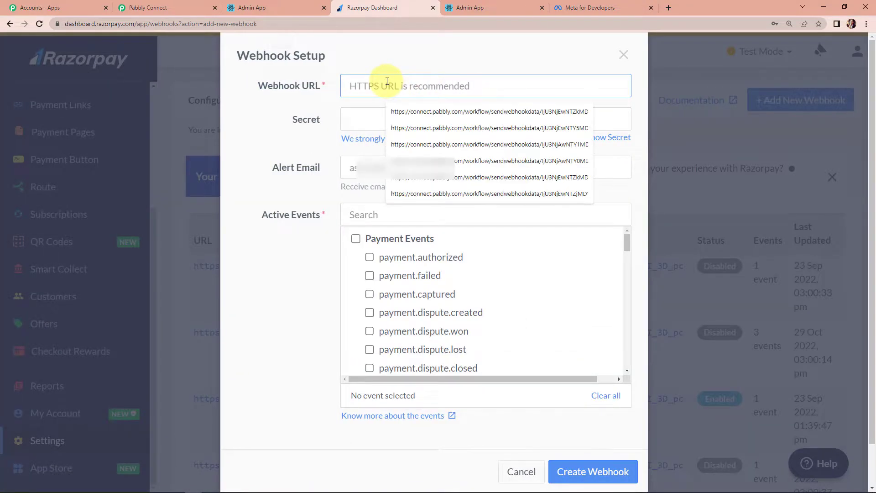
key("ctrl+v")
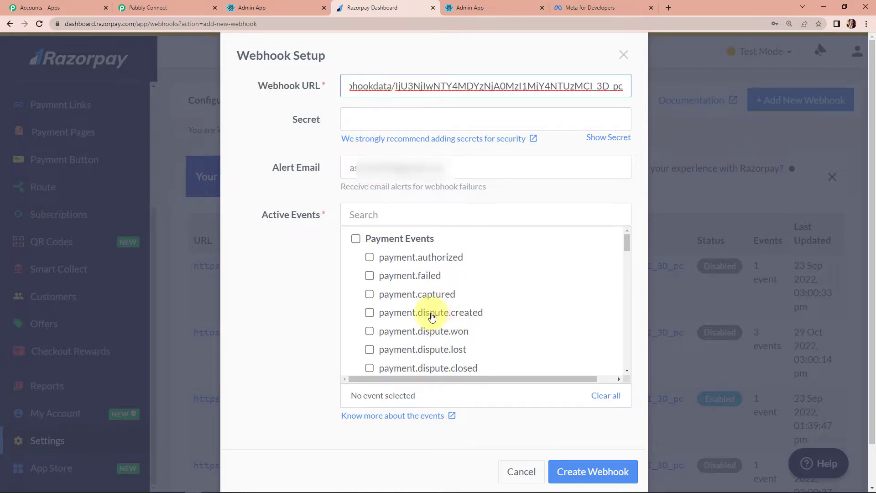
left_click(369, 294)
left_click(569, 470)
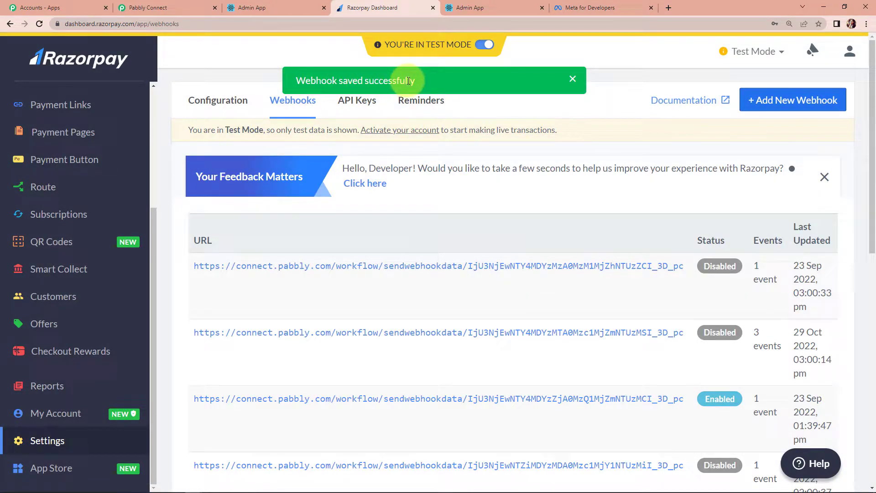
left_click(171, 5)
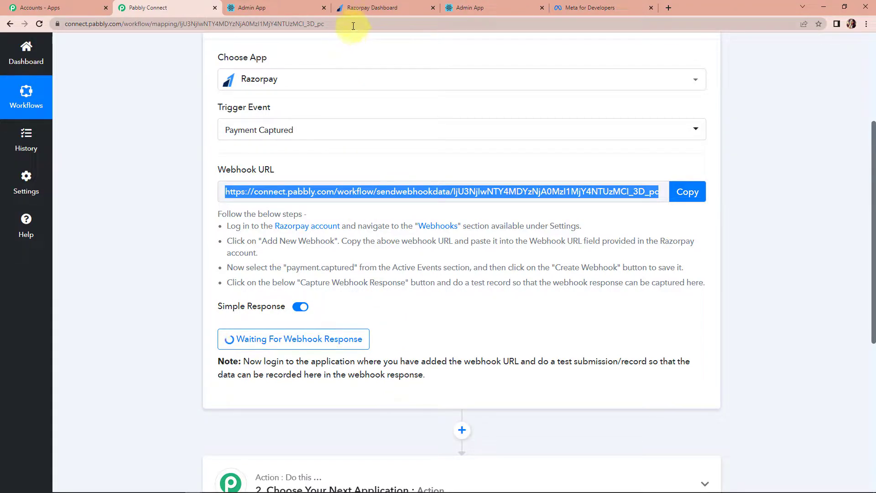
Open 'Online PHP Course for Beginners' from the Razorpay Payment Pages list
left_click(364, 9)
scroll(64, 229, "up", 3)
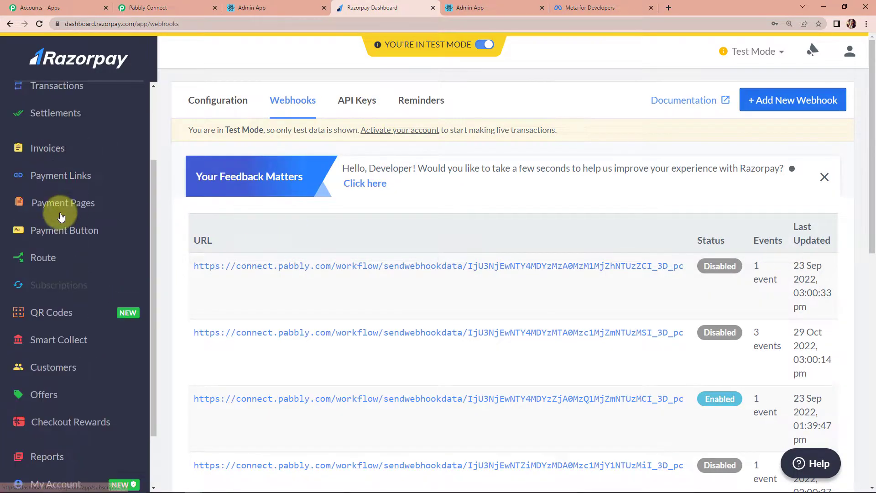
left_click(58, 224)
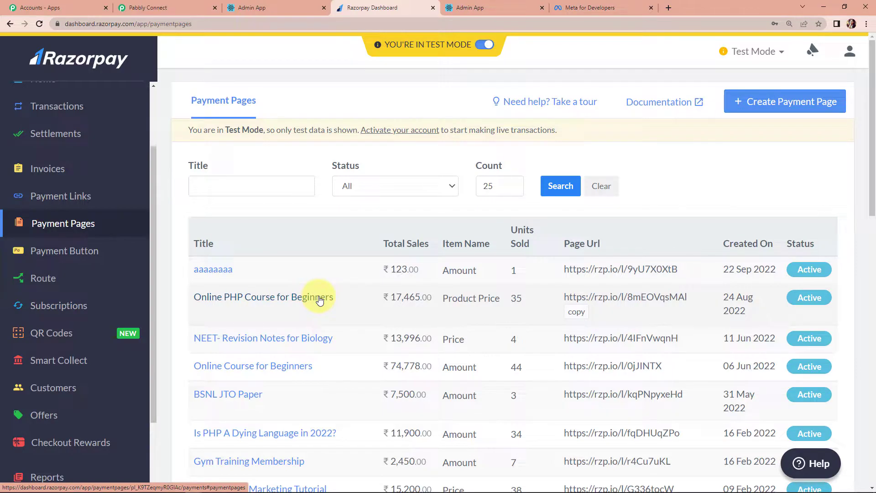
left_click(305, 299)
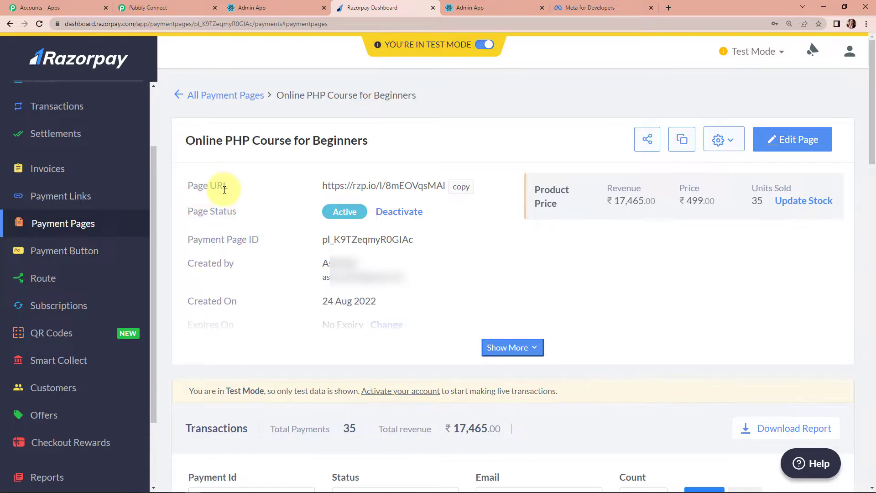
Copy the payment page link and load it in a new browser tab
left_click(460, 187)
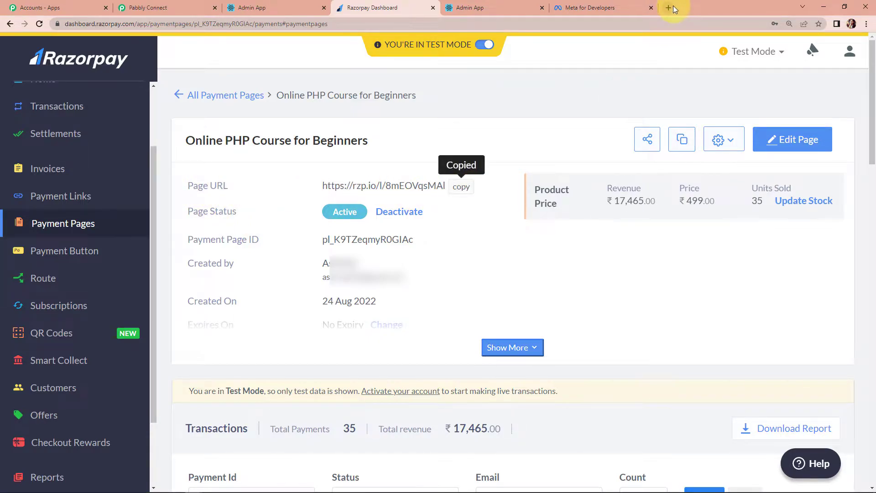
left_click(669, 8)
key("ctrl+v")
key("Return")
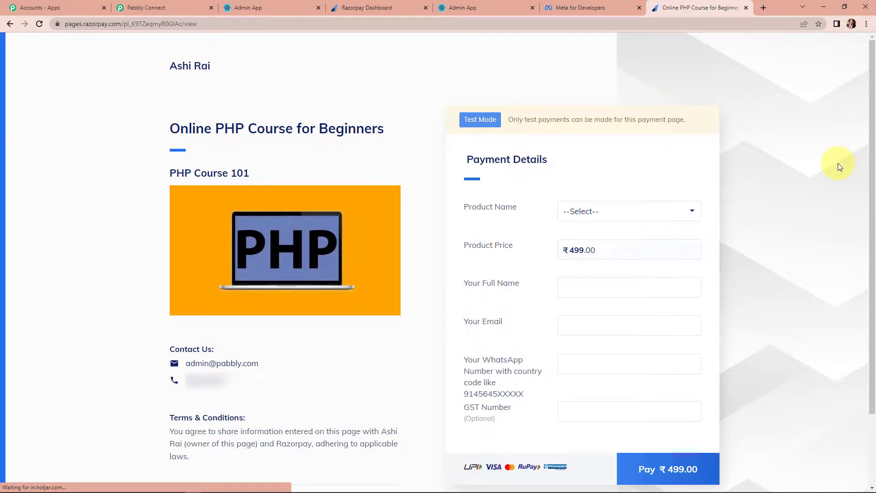
Choose 'Online PHP Course for Beginners' as the product on the payment page
scroll(839, 167, "down", 2)
left_click(687, 125)
left_click(630, 152)
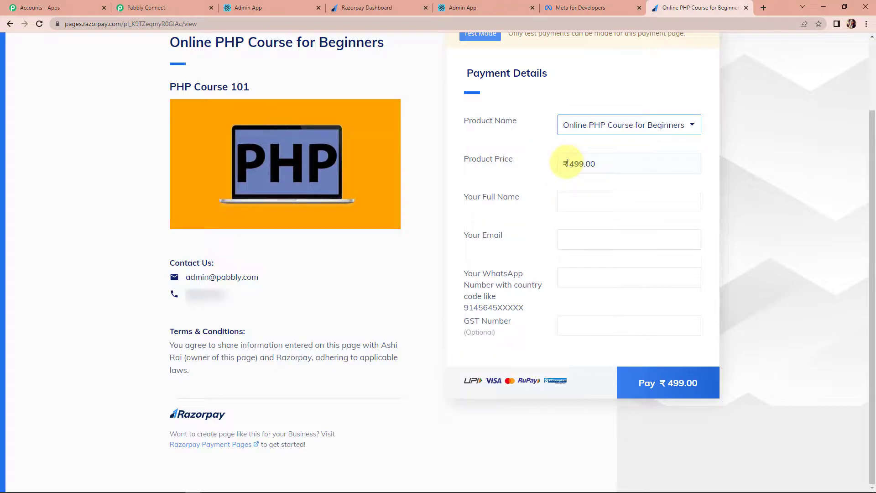
Fill in the buyer's name, e-mail and WhatsApp number, then start the ₹499 payment
left_click(593, 198)
left_click(620, 258)
left_click(615, 245)
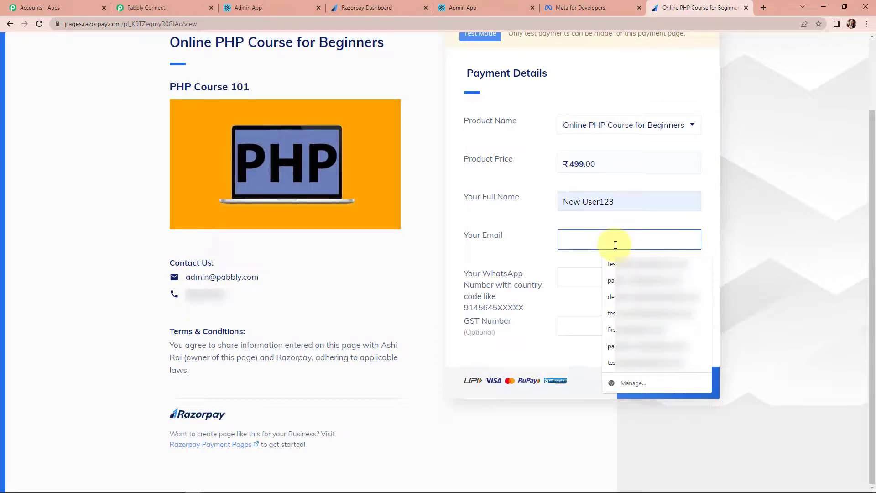
type("new")
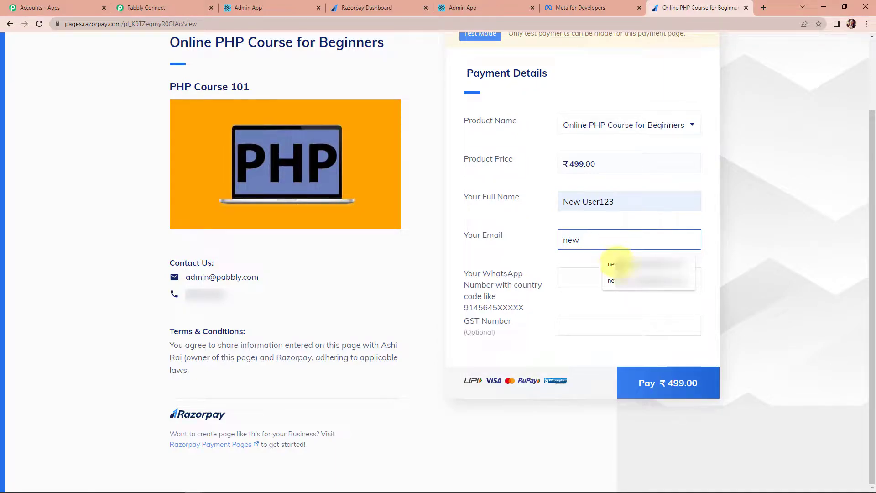
left_click(629, 280)
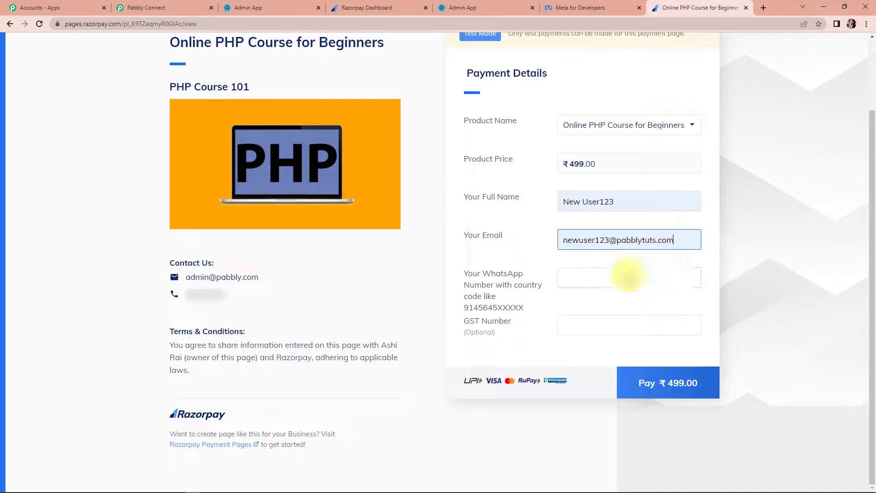
left_click(626, 277)
type("919111111111")
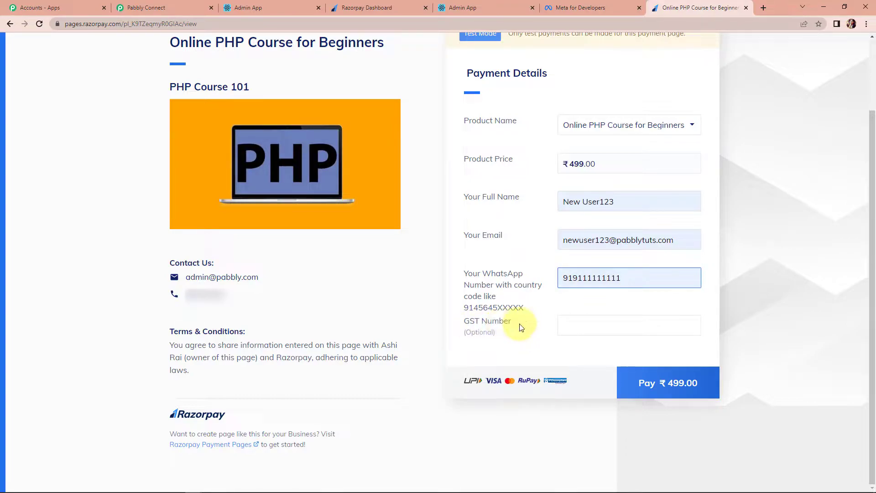
left_click(682, 382)
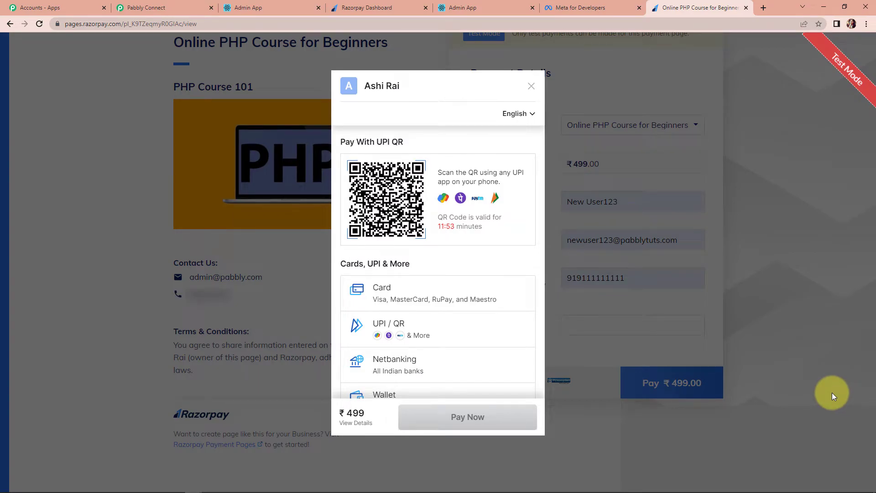
Pay by card using the saved test card details and its CVV
left_click(417, 292)
left_click(397, 161)
left_click(453, 206)
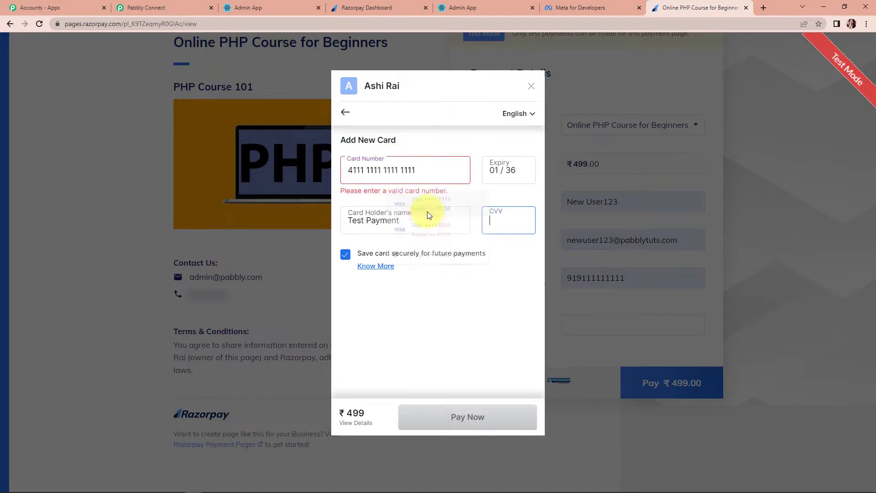
type("1")
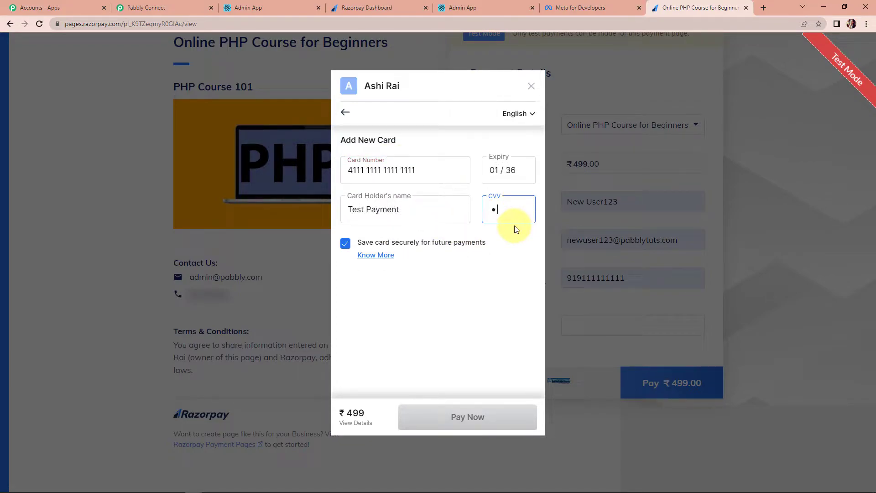
type("23")
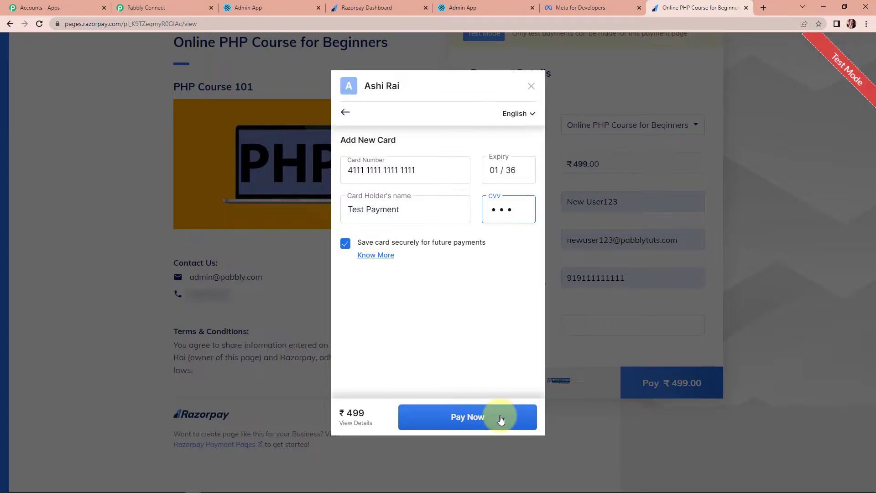
left_click(502, 417)
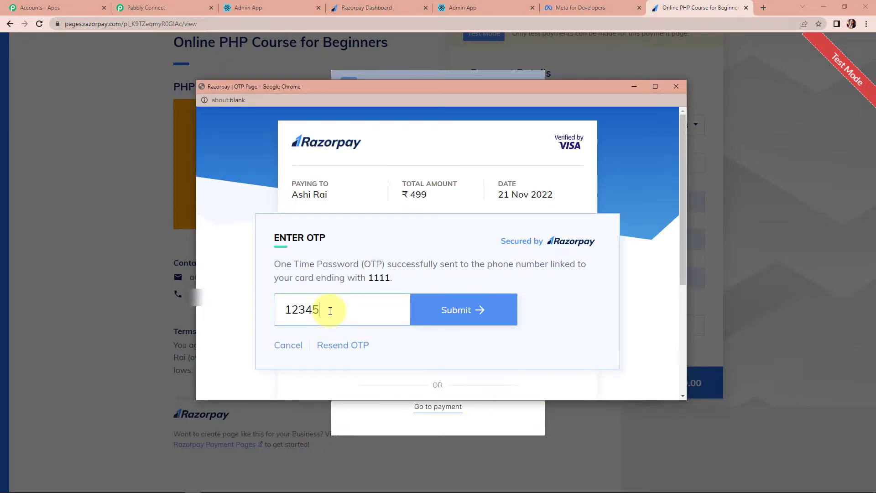
Enter the one-time password to reach Payment Successful, then return to Pabbly Connect
left_click(441, 322)
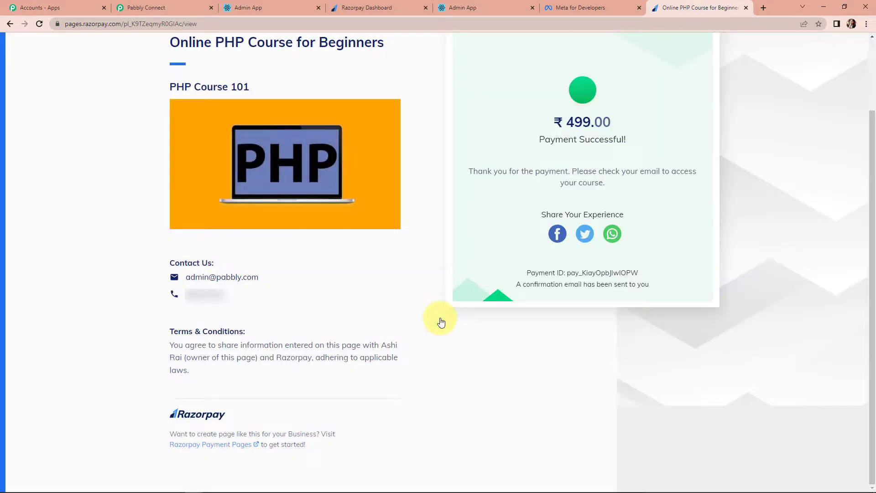
left_click_drag(534, 142, 638, 140)
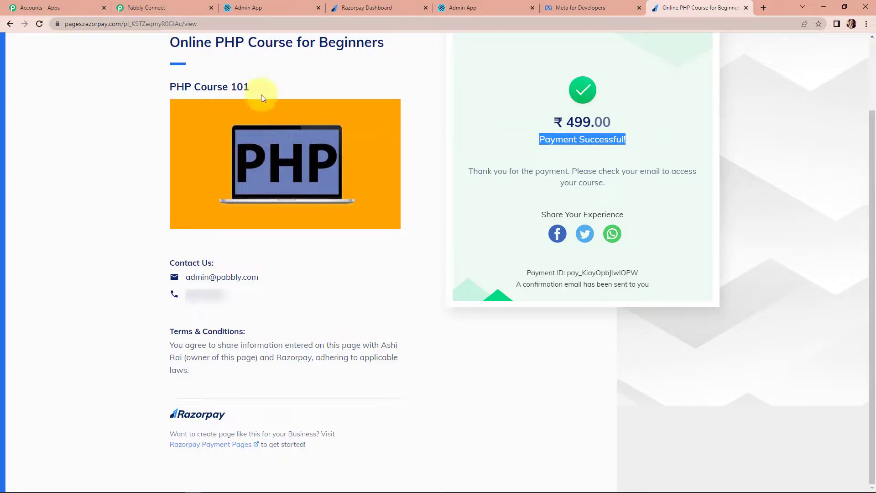
left_click(155, 7)
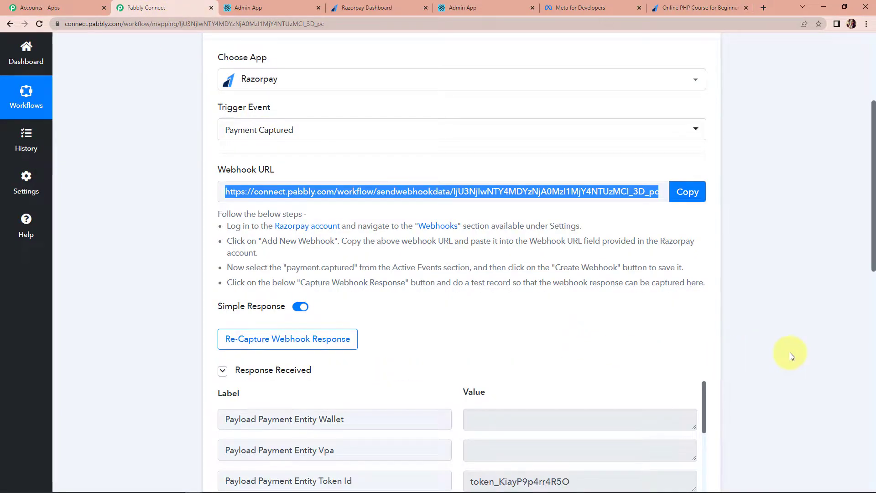
scroll(790, 352, "down", 6)
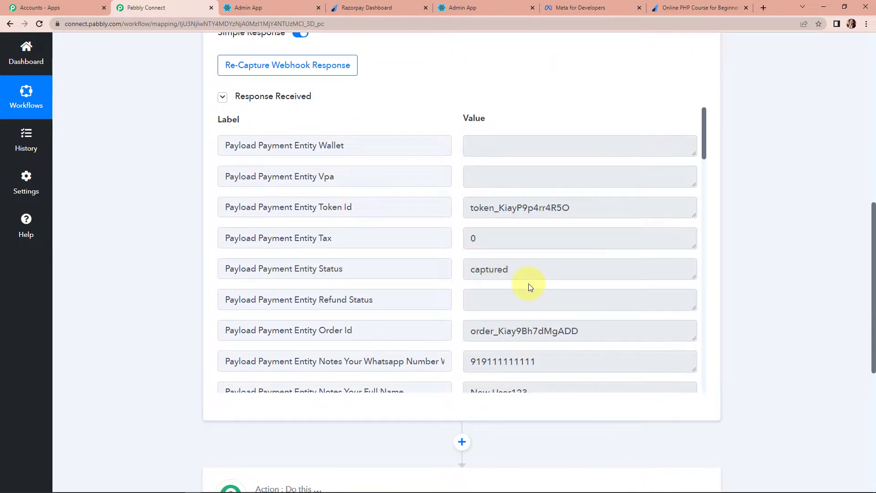
scroll(529, 283, "down", 2)
scroll(538, 269, "down", 2)
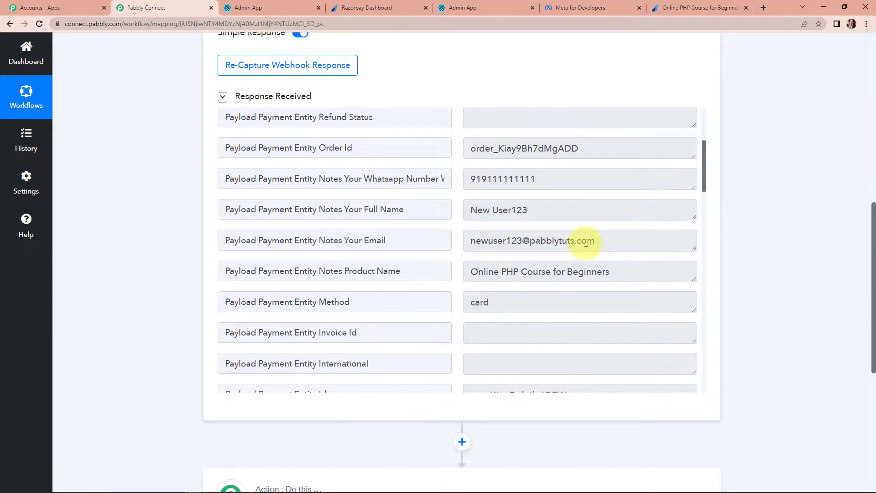
left_click(529, 272)
key("ctrl+a")
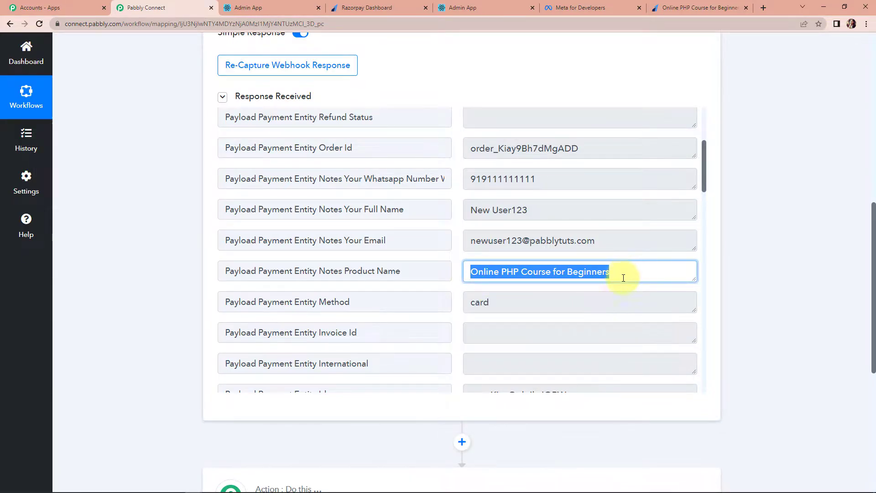
scroll(618, 289, "down", 8)
scroll(573, 188, "down", 2)
left_click_drag(472, 283, 510, 283)
scroll(510, 283, "down", 1)
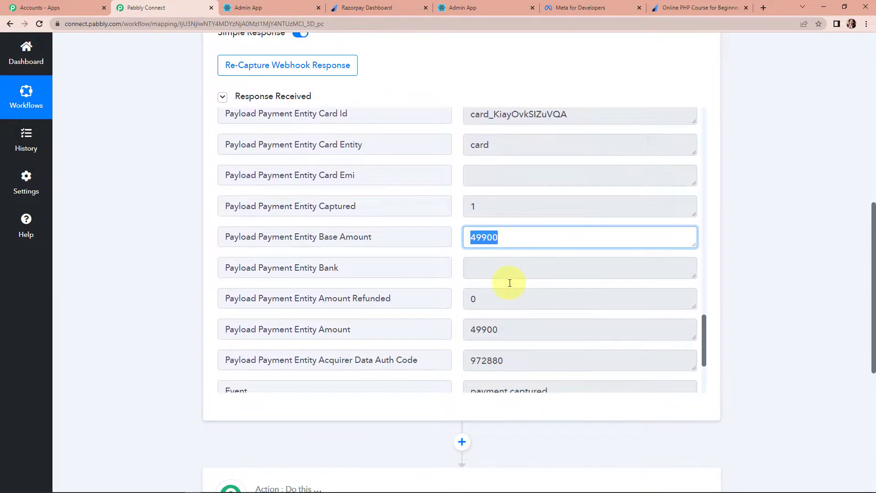
left_click(489, 237)
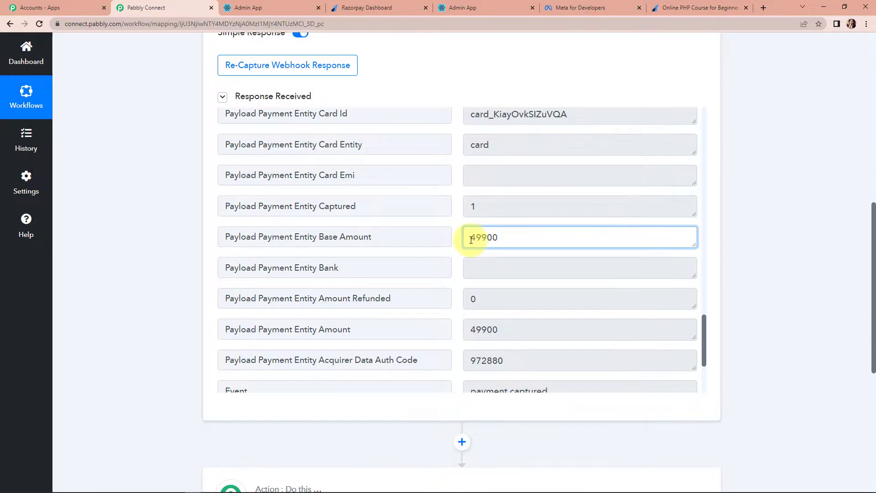
scroll(510, 281, "down", 6)
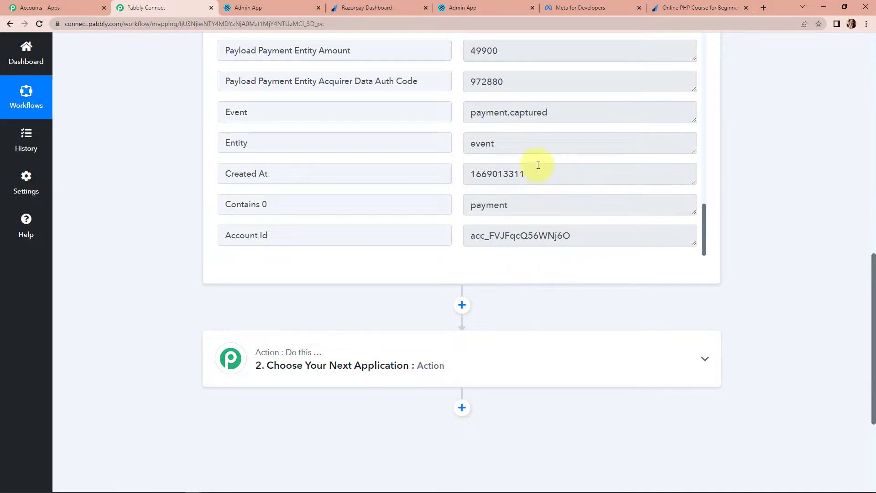
scroll(514, 274, "down", 4)
Add a filter step on the Razorpay Notes Product Name field using Equal to
left_click(294, 180)
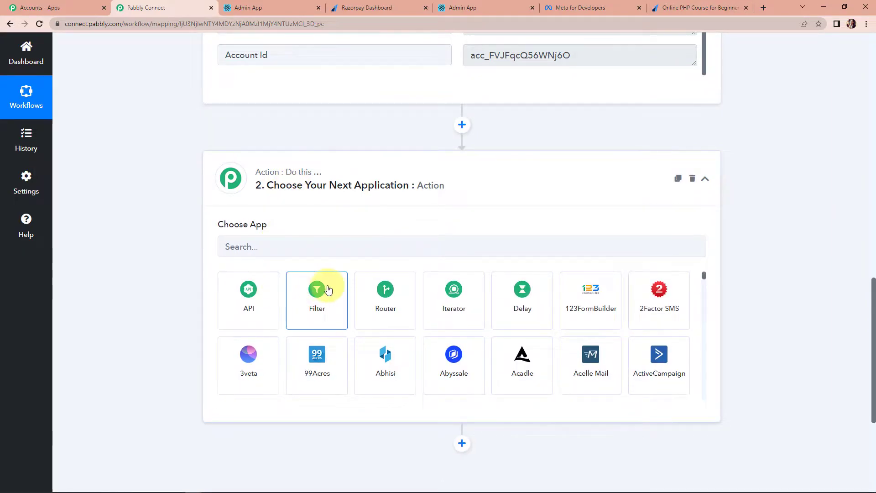
left_click(328, 297)
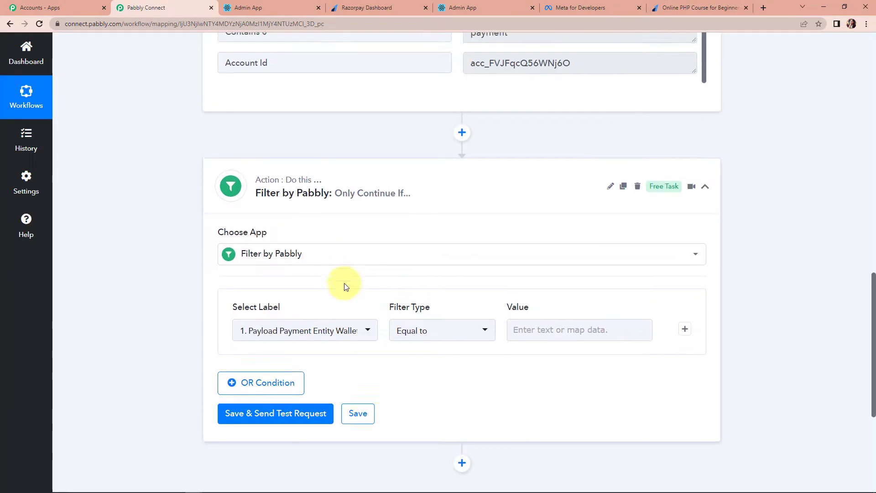
left_click(368, 325)
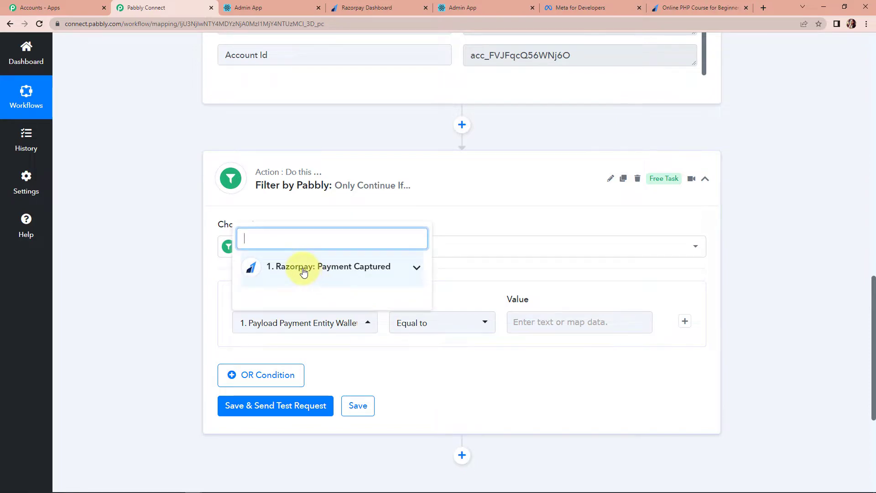
left_click(303, 269)
scroll(337, 374, "down", 4)
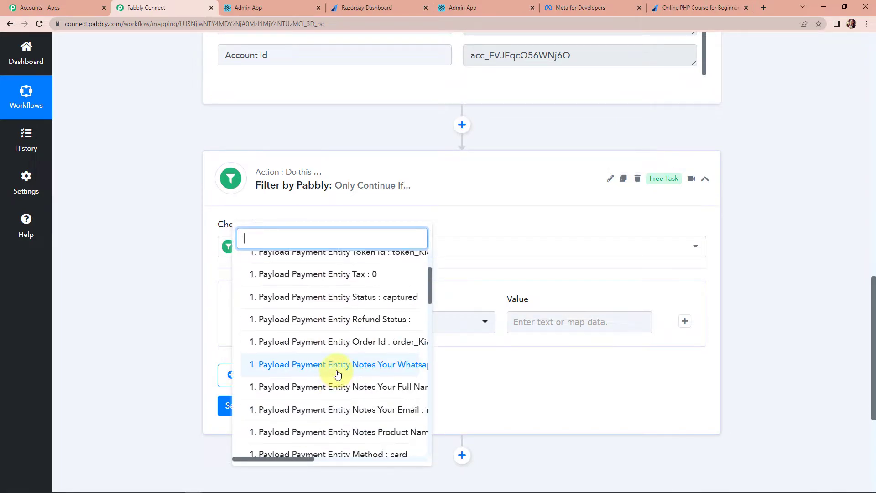
left_click_drag(305, 458, 368, 443)
left_click(358, 341)
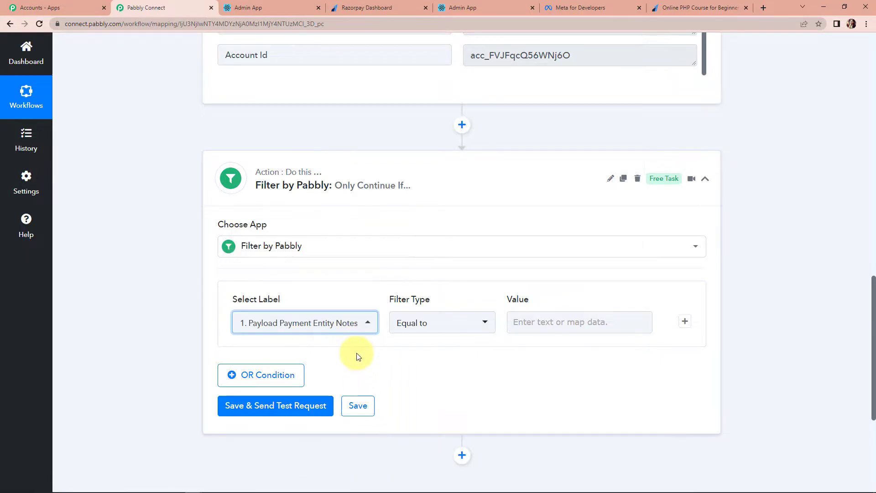
left_click(480, 325)
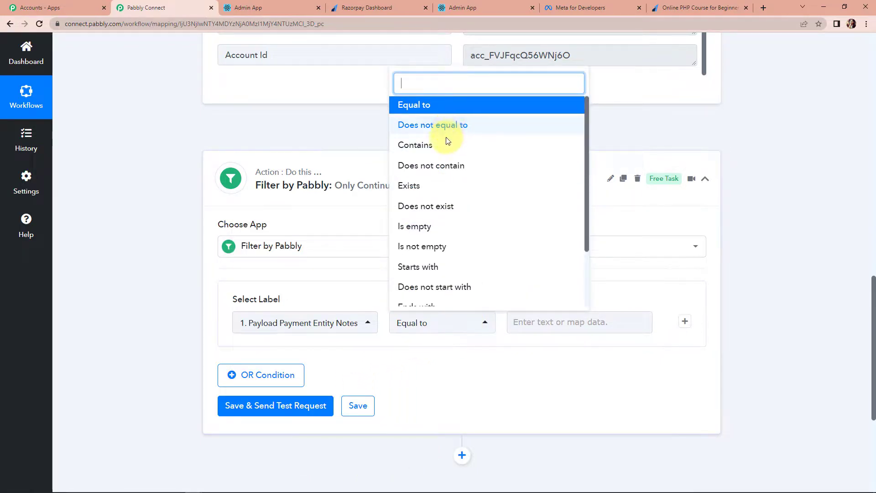
left_click(425, 106)
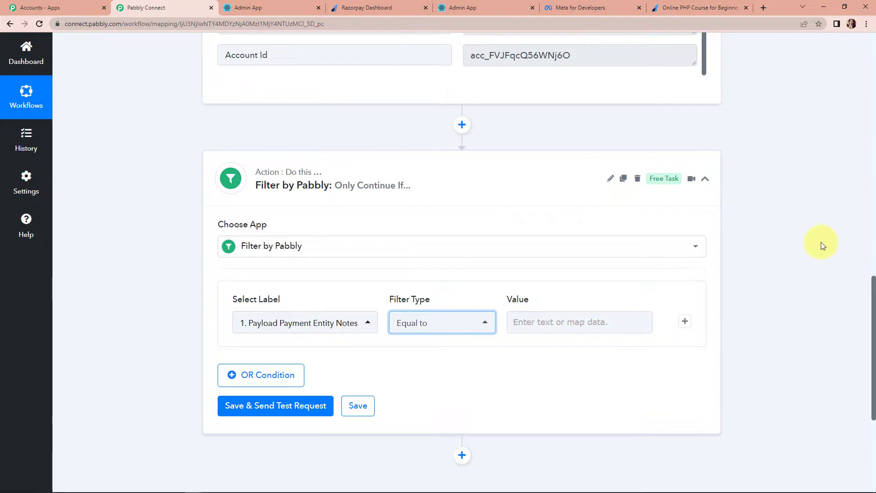
Set the filter value to 'Online PHP Course for Beginners', copied from the captured payment data
scroll(812, 253, "up", 4)
scroll(610, 185, "up", 10)
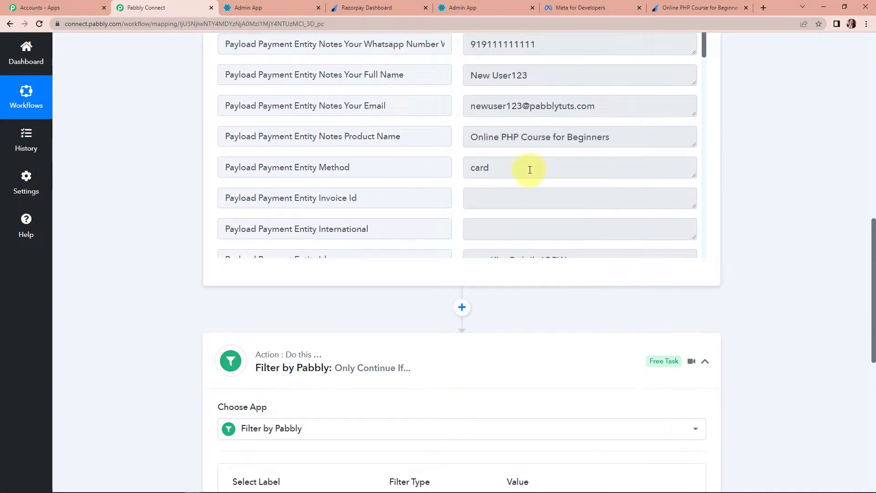
left_click_drag(472, 136, 612, 140)
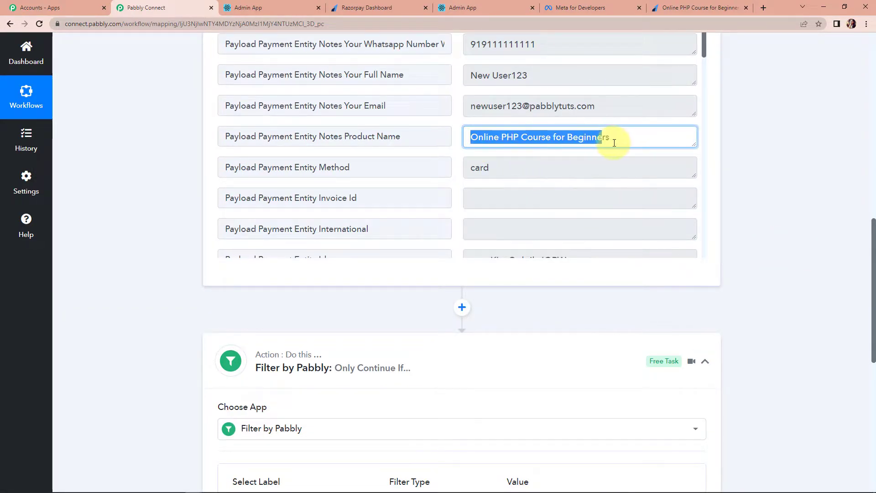
right_click(602, 144)
left_click(611, 145)
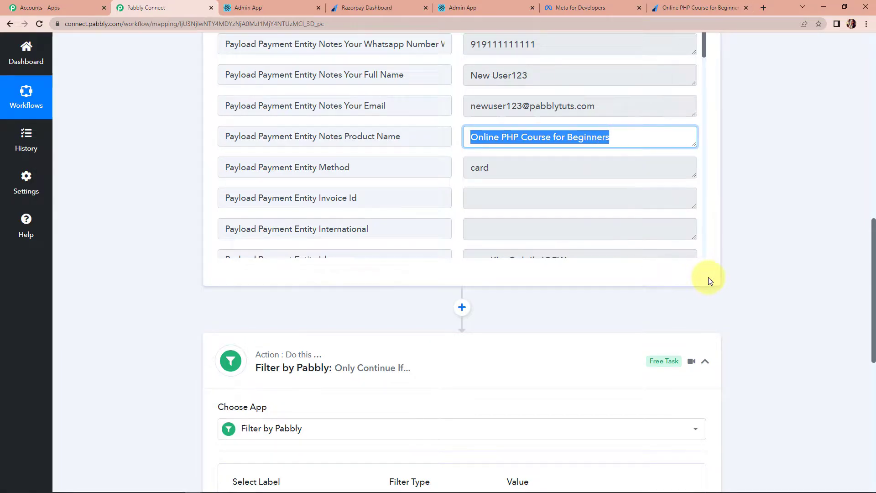
scroll(711, 278, "down", 3)
left_click(578, 369)
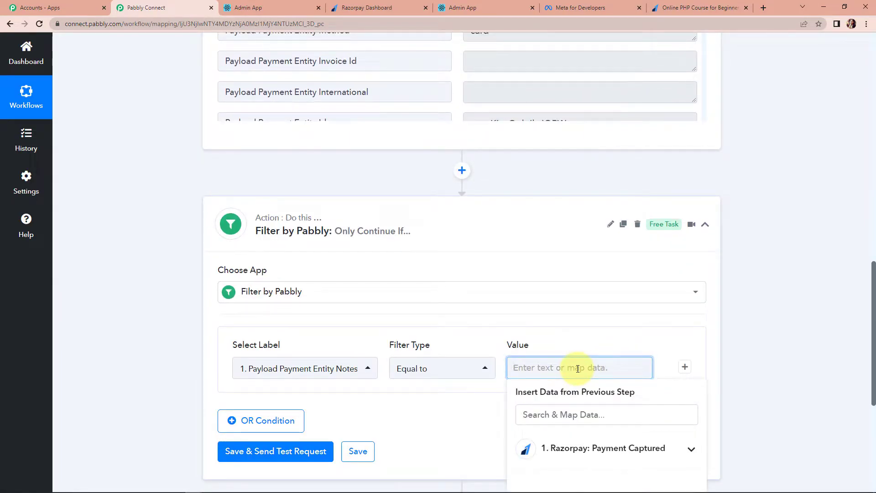
key("ctrl+v")
left_click(769, 365)
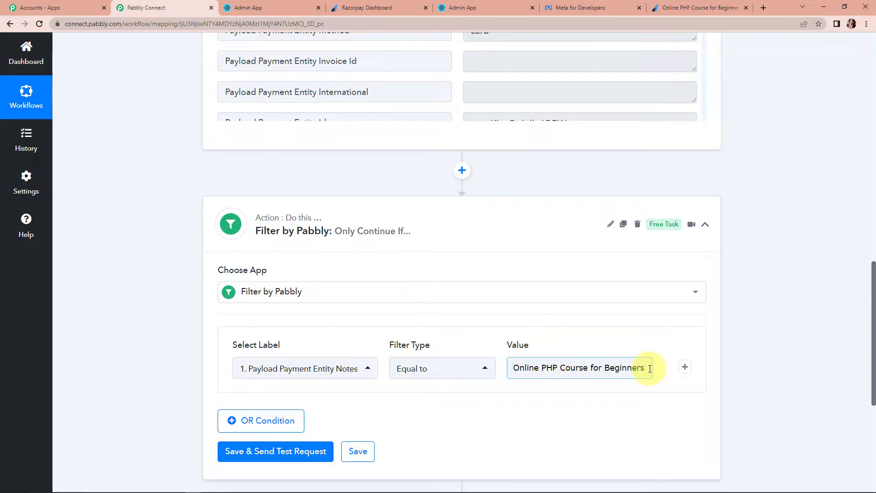
Save and test the filter, confirming the response reads Condition is true
scroll(760, 351, "down", 4)
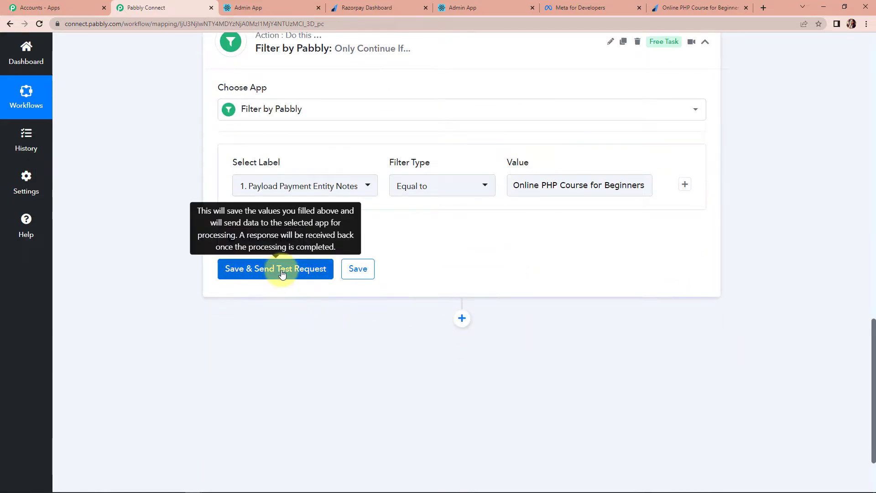
left_click(280, 270)
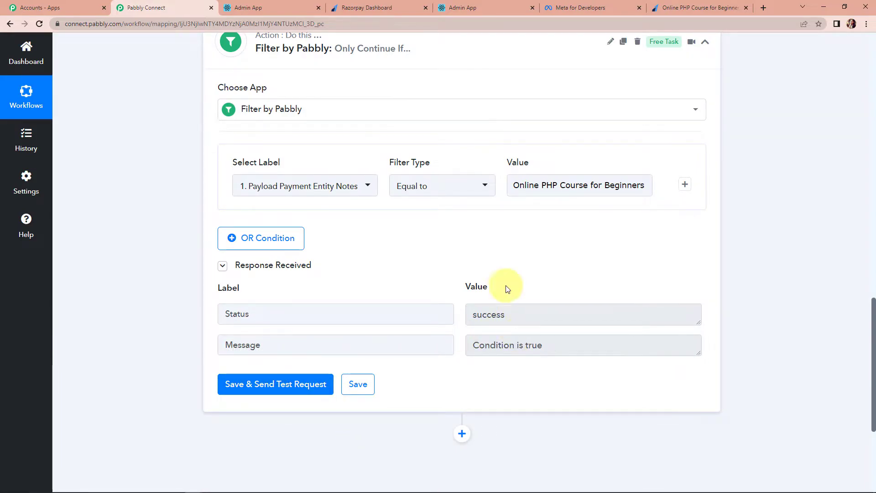
left_click(517, 182)
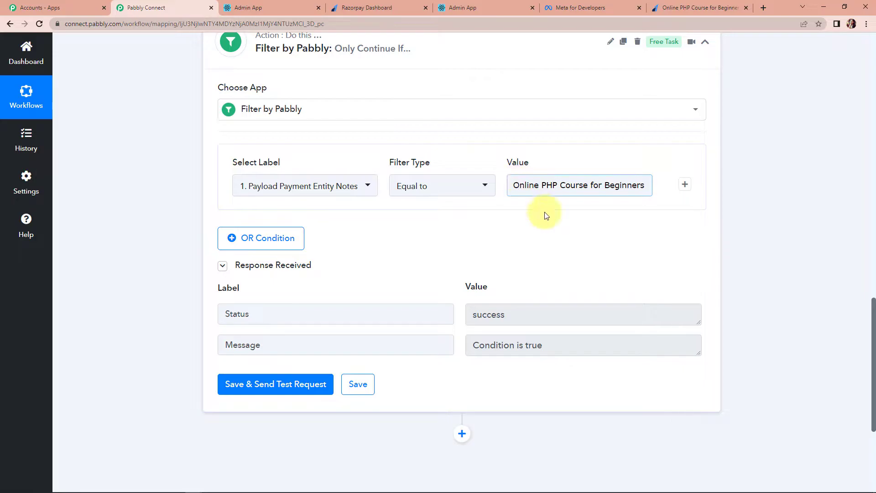
scroll(739, 306, "down", 4)
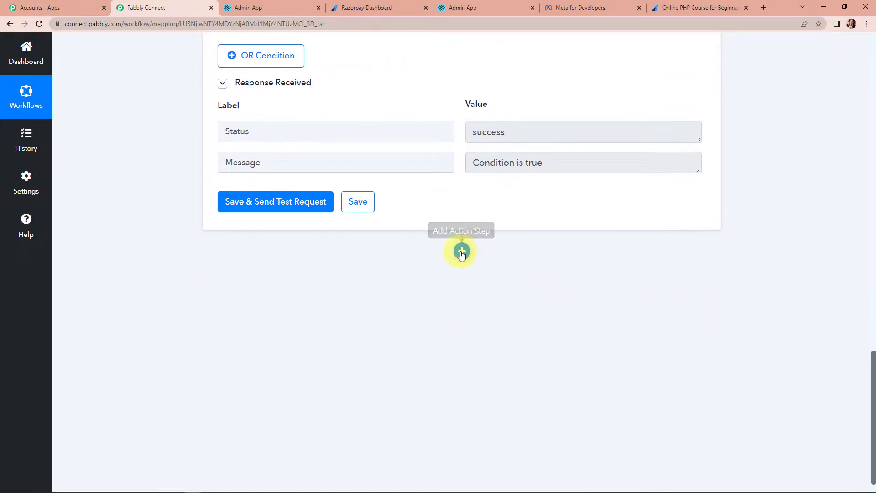
Add a Learnyst action step with the Sign up event after the filter
left_click(462, 251)
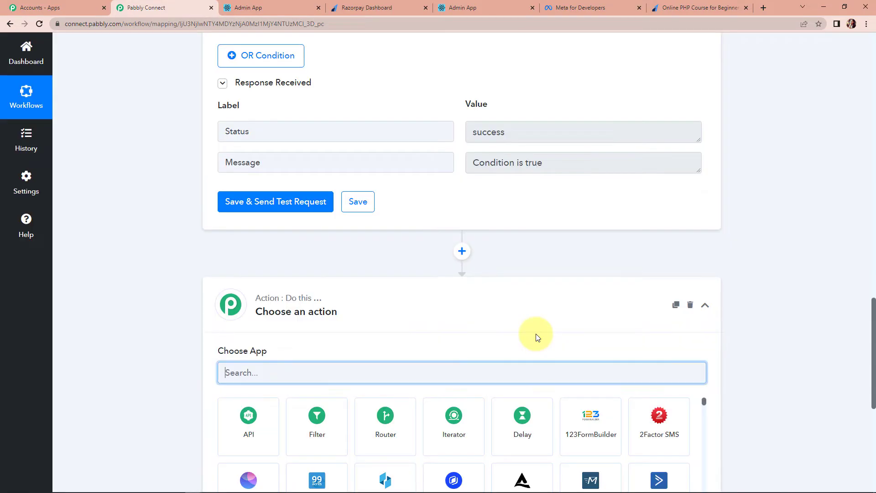
scroll(319, 297, "down", 3)
type("lear")
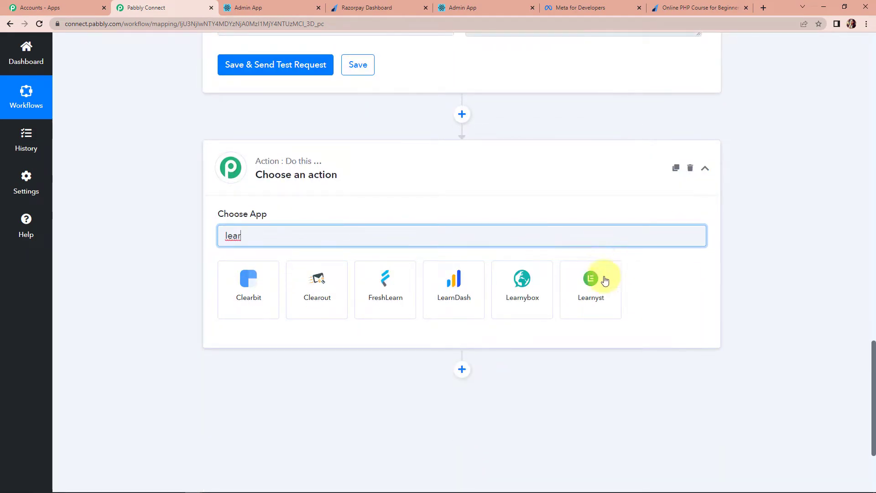
left_click(598, 287)
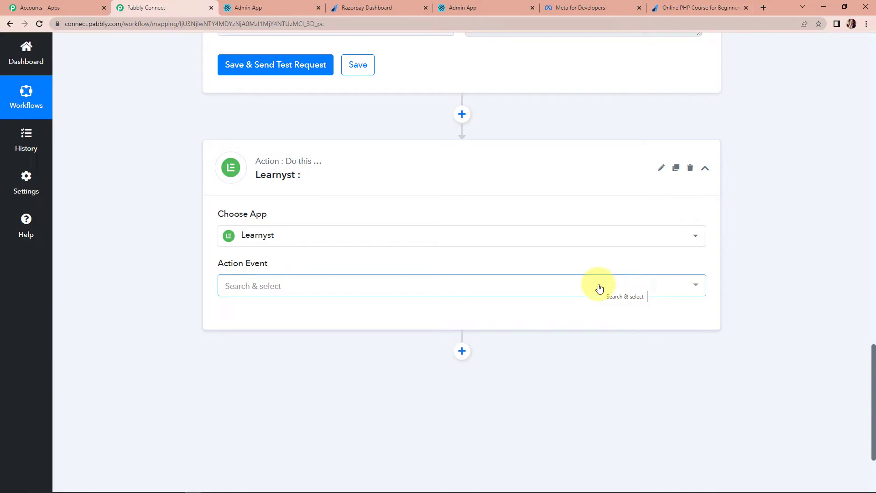
left_click(300, 283)
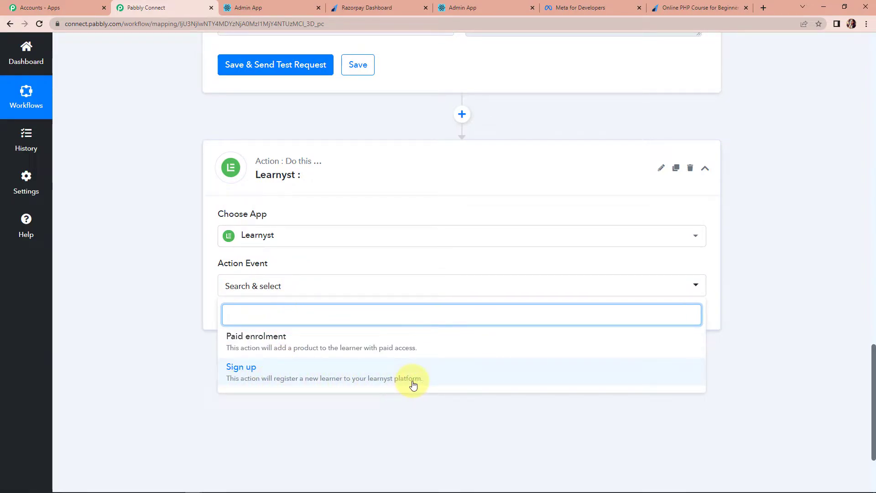
left_click(239, 372)
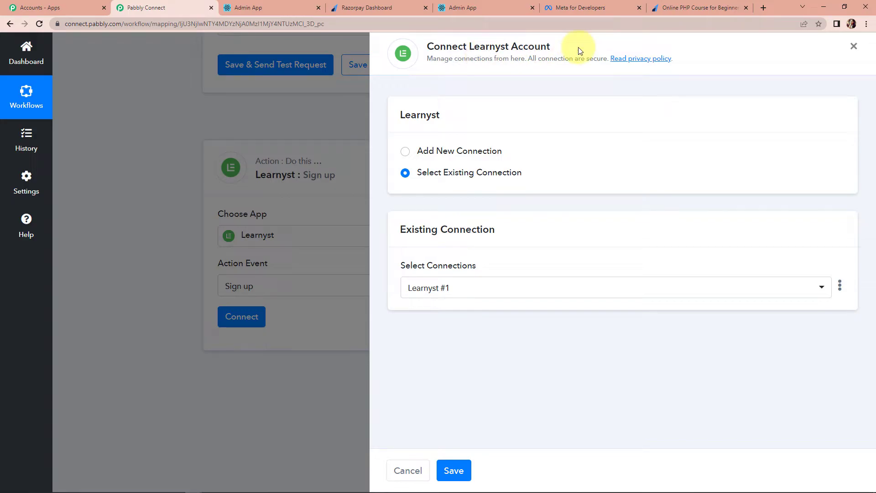
Start a new Learnyst connection and switch to the Learnyst admin dashboard
left_click(405, 152)
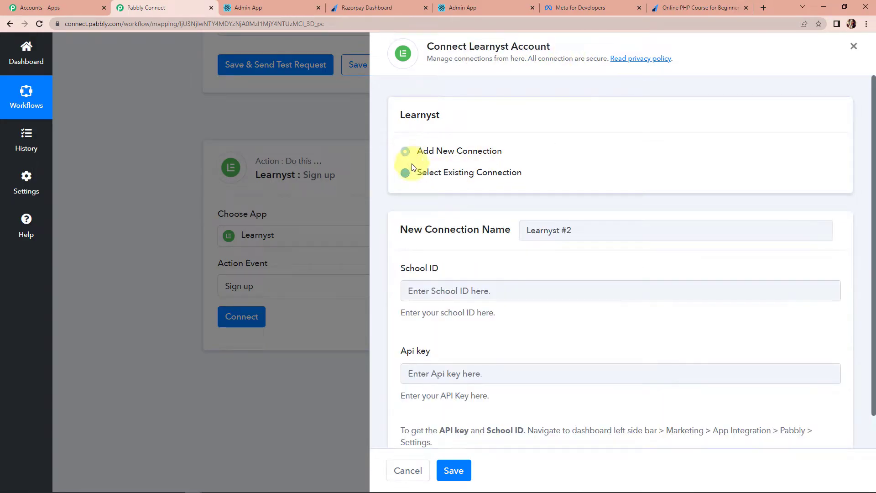
scroll(476, 259, "down", 1)
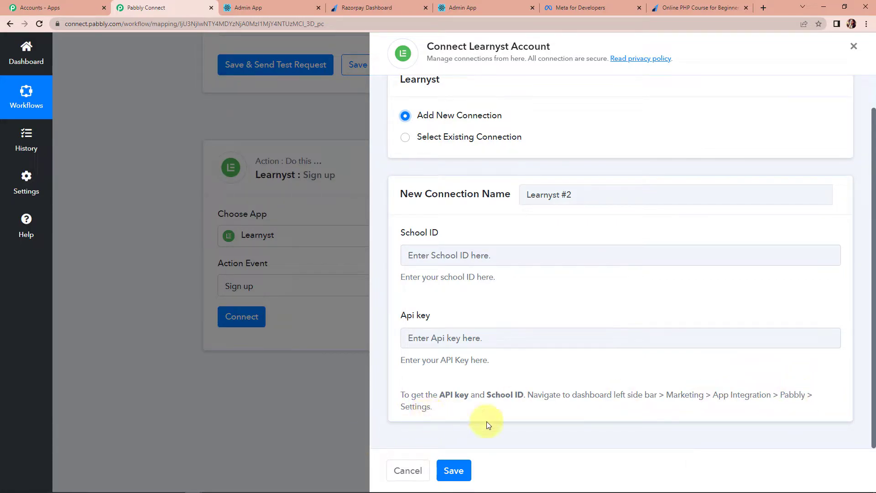
left_click(242, 7)
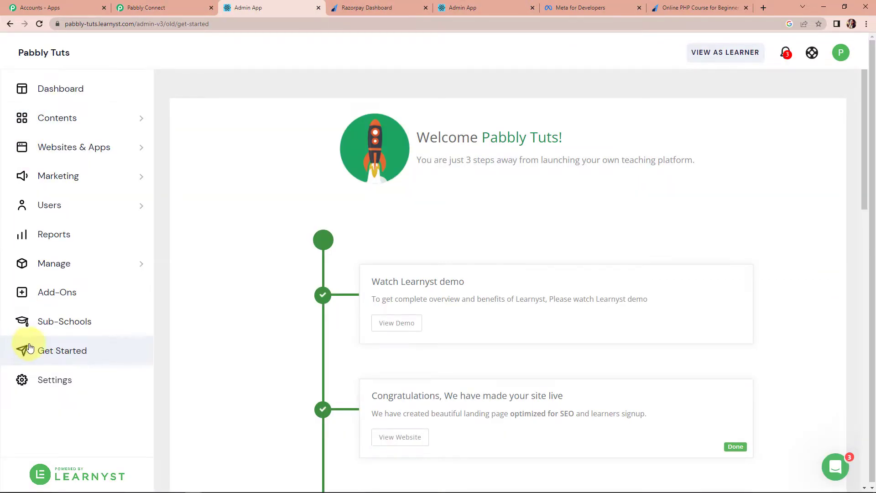
Open the Pabbly integration settings under Learnyst's Marketing > Integrations
left_click(73, 177)
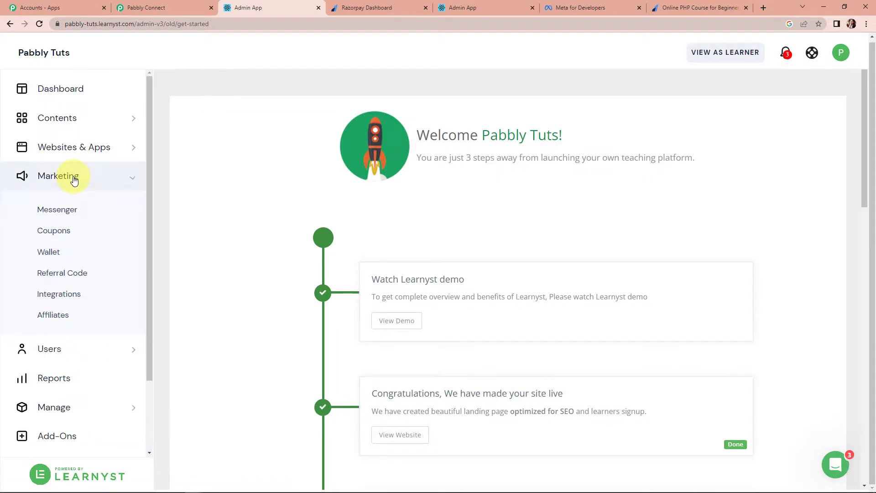
left_click(59, 295)
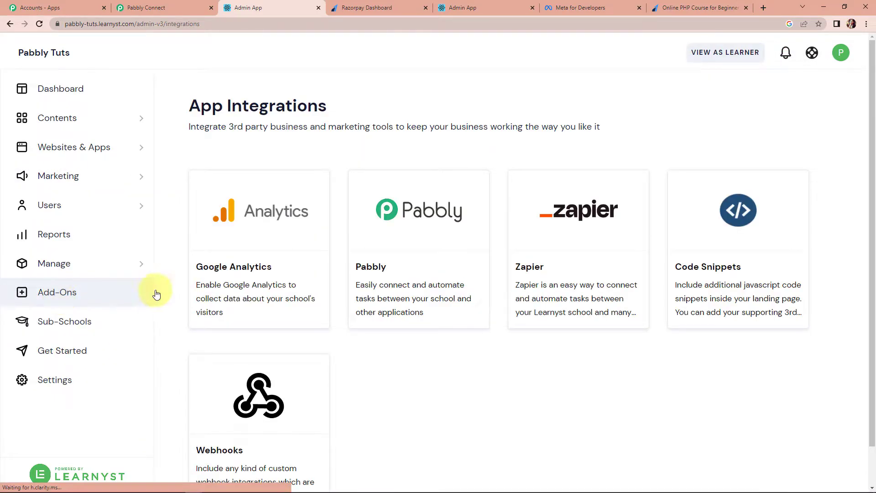
left_click(402, 222)
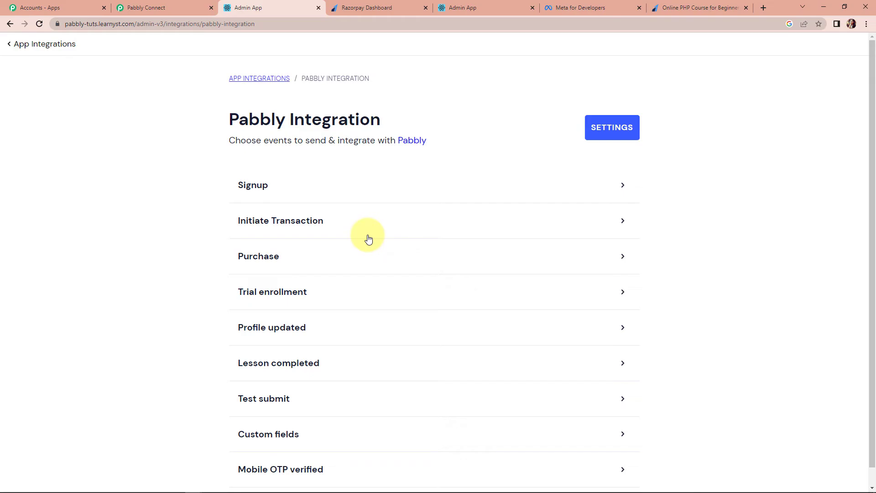
left_click(604, 132)
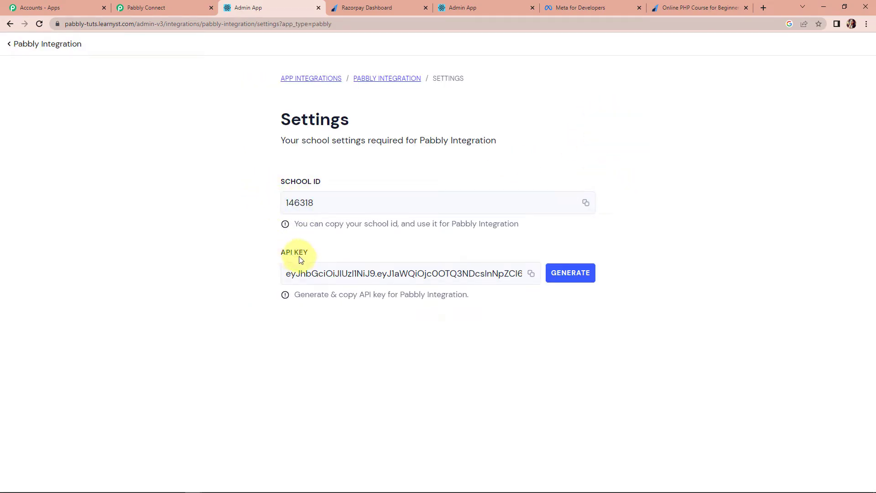
Copy the Learnyst School ID into the connection's School ID field
left_click_drag(314, 205, 266, 207)
right_click(291, 202)
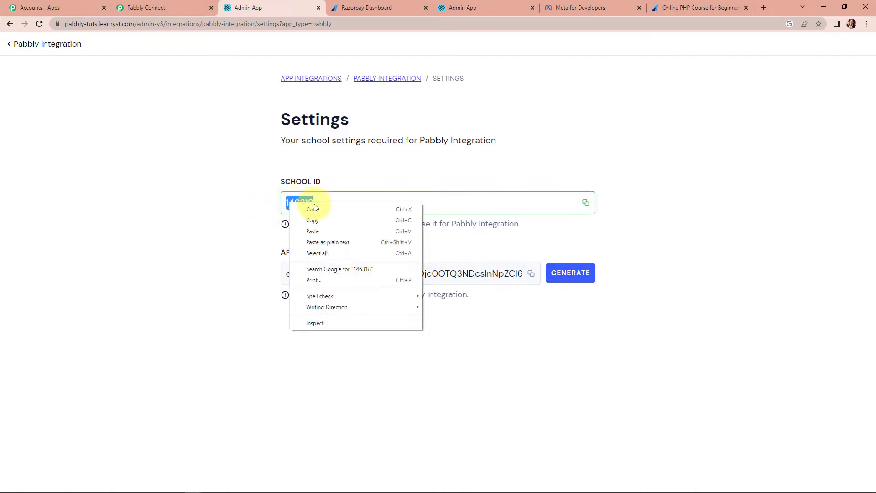
left_click(318, 218)
left_click(172, 8)
left_click(418, 252)
key("ctrl+v")
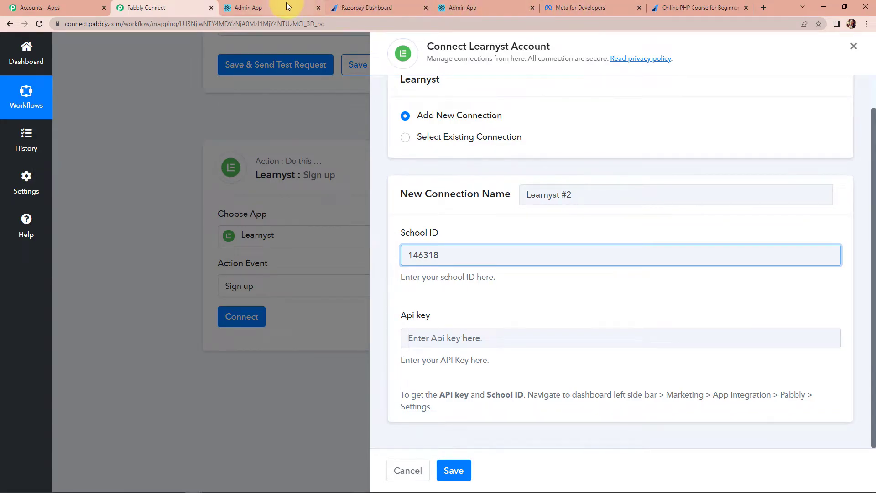
Copy the API key into the connection's Api key field and save the Learnyst connection
left_click(274, 8)
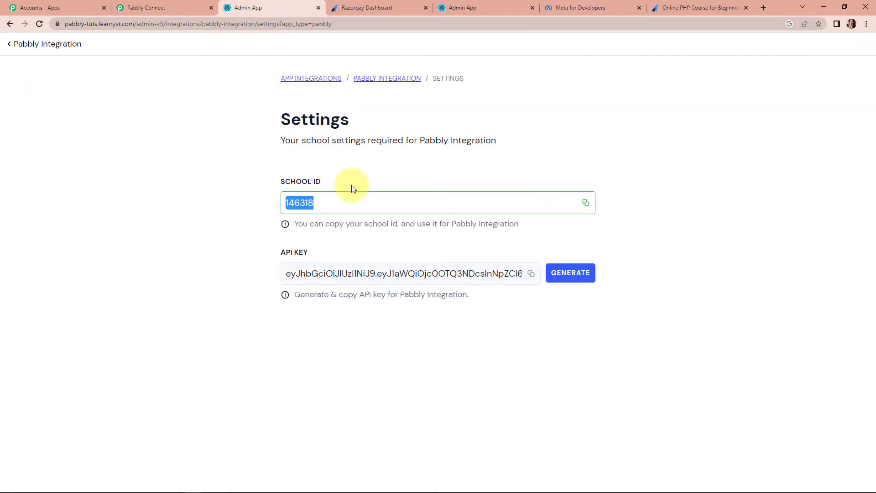
left_click(530, 274)
left_click(142, 8)
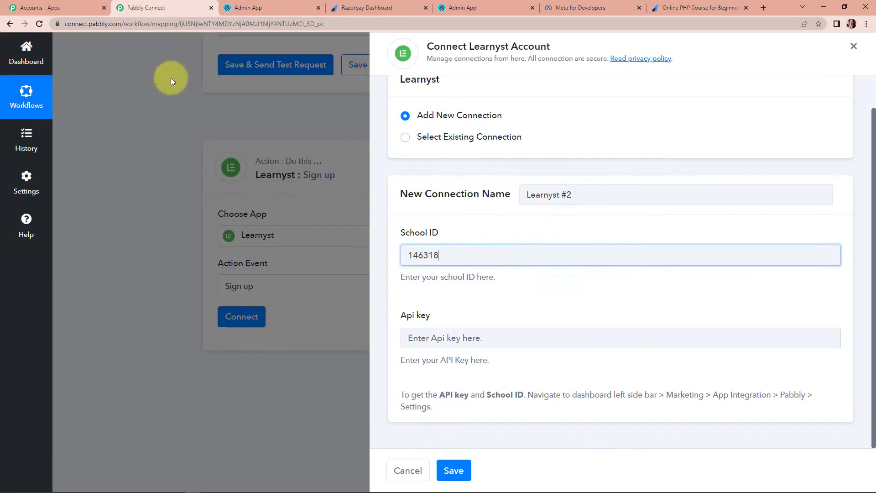
left_click(476, 343)
key("ctrl+v")
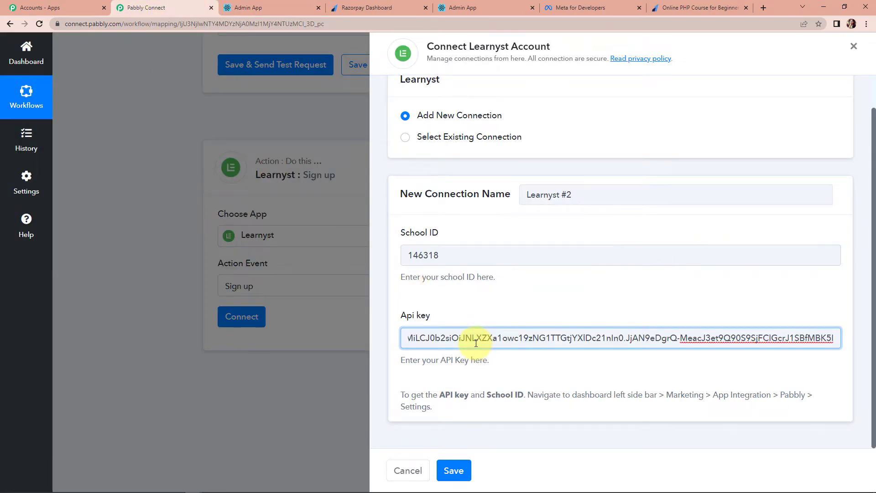
left_click(459, 471)
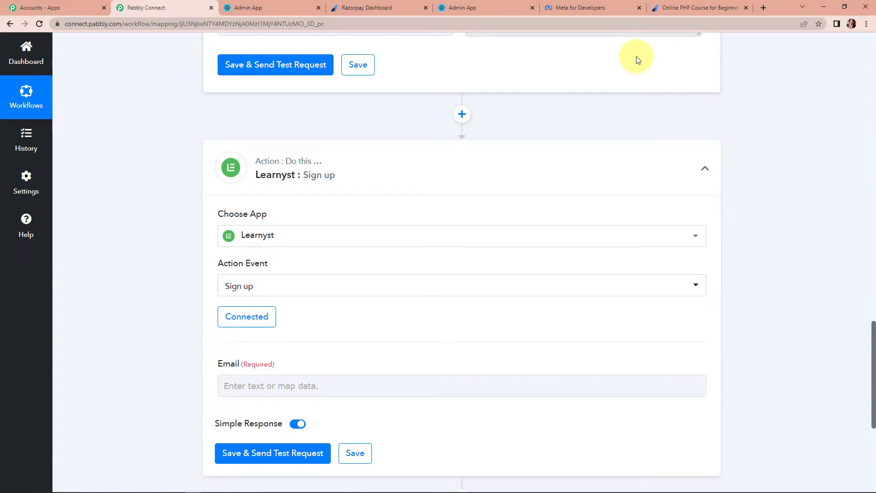
Map the Razorpay 'Notes Your Email' value into the Sign up step's Email field
scroll(479, 107, "down", 3)
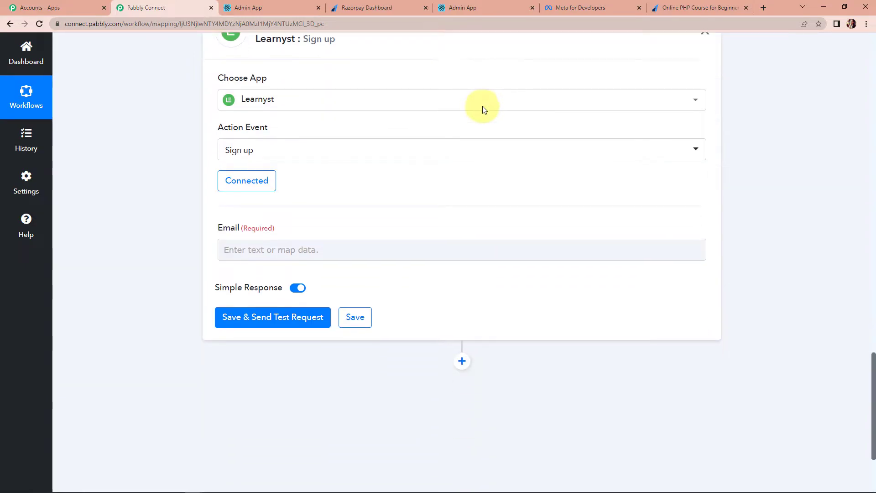
left_click(289, 249)
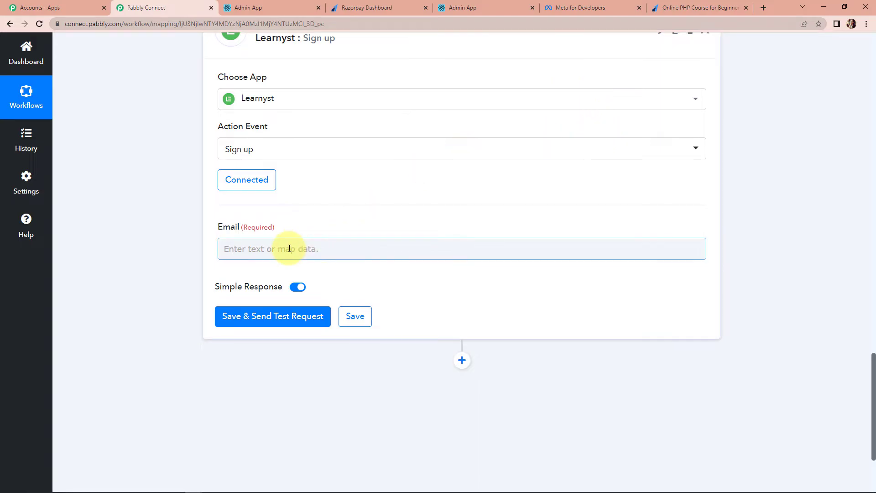
left_click(278, 247)
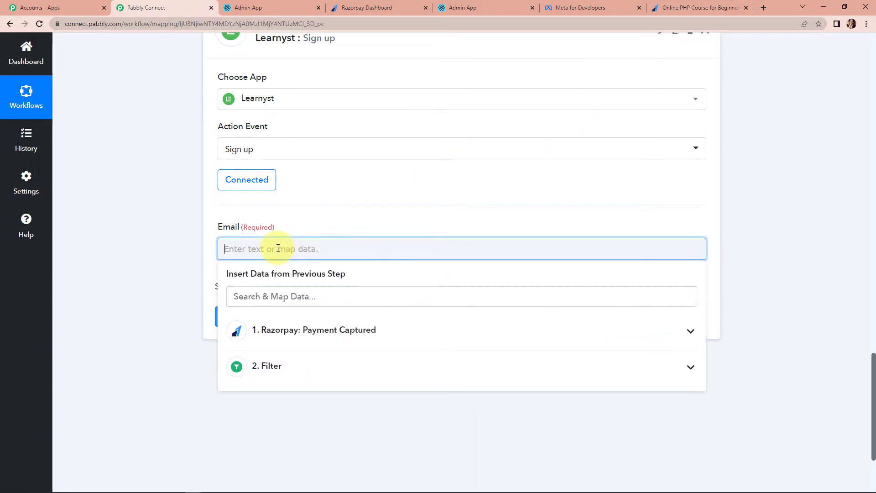
left_click(303, 335)
scroll(419, 454, "down", 4)
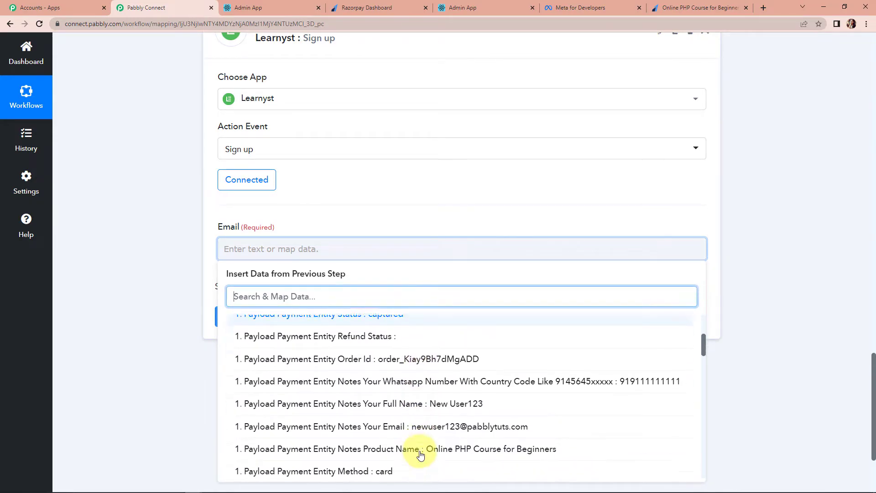
left_click(417, 383)
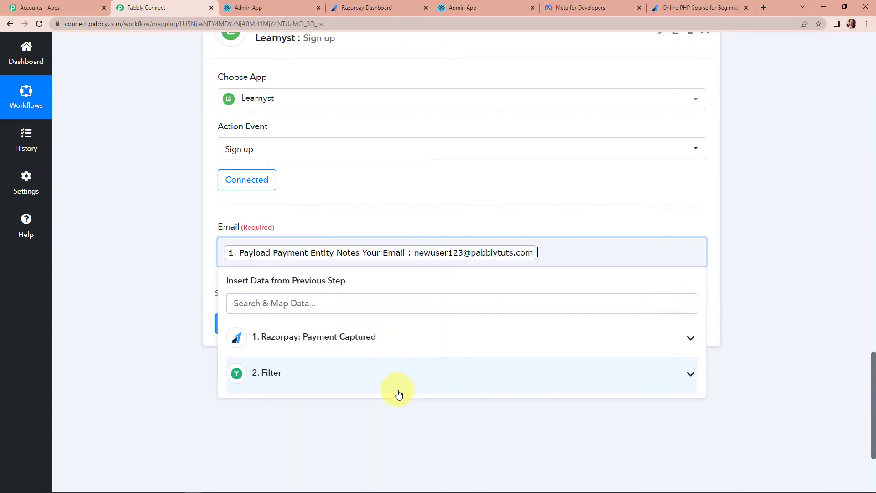
left_click(138, 324)
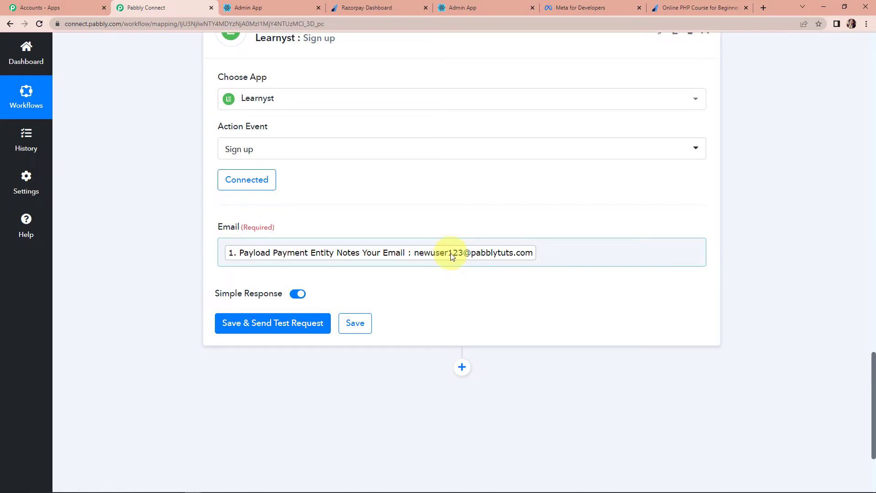
Save the Sign up step and send a test request, reviewing the returned learner details
left_click(267, 337)
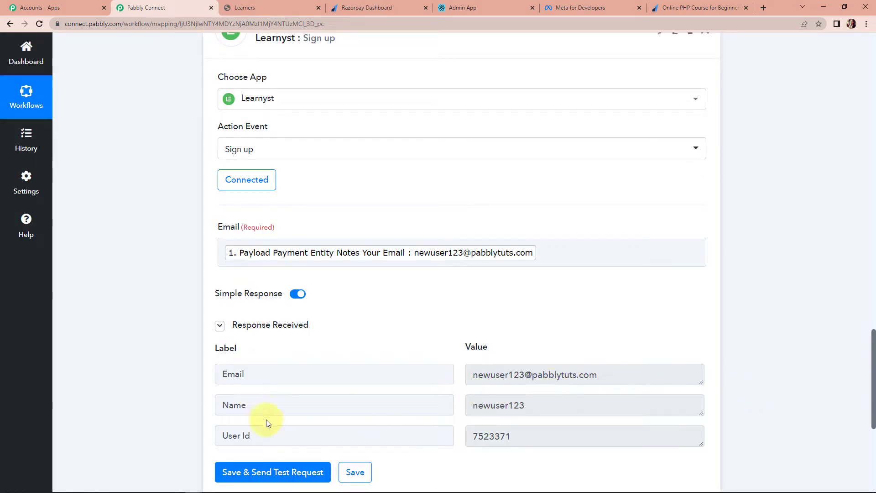
scroll(486, 428, "down", 1)
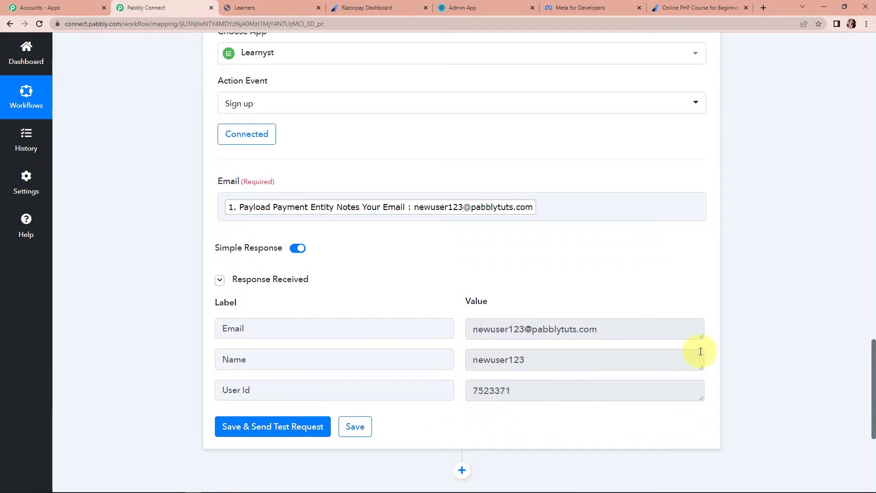
scroll(752, 332, "down", 1)
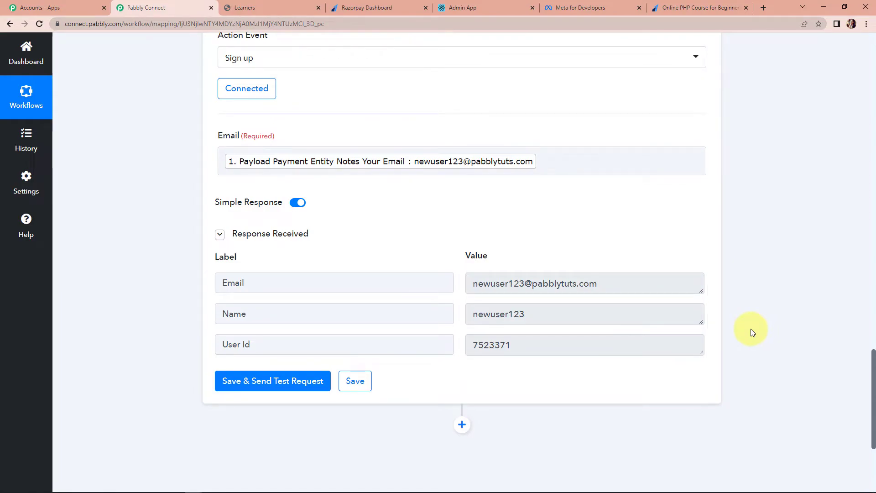
scroll(752, 328, "down", 4)
Add a Learnyst 'Paid enrolment' action step using the existing Learnyst connection
left_click(461, 242)
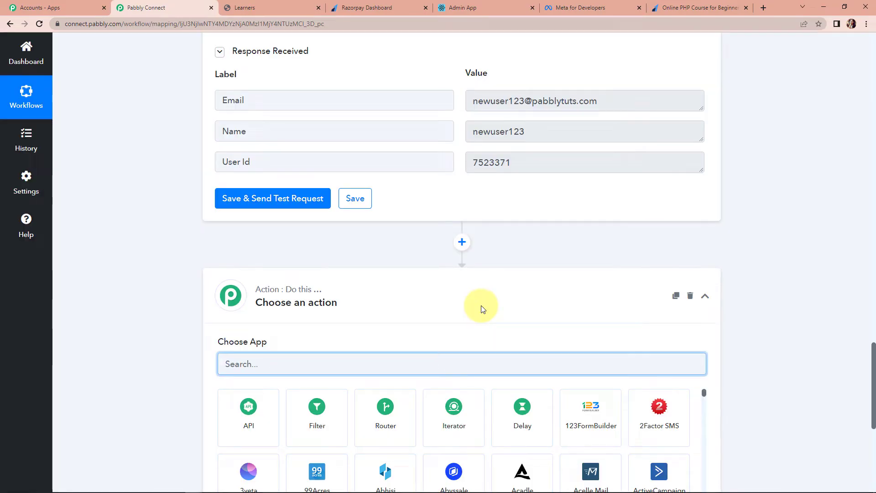
type("learnys")
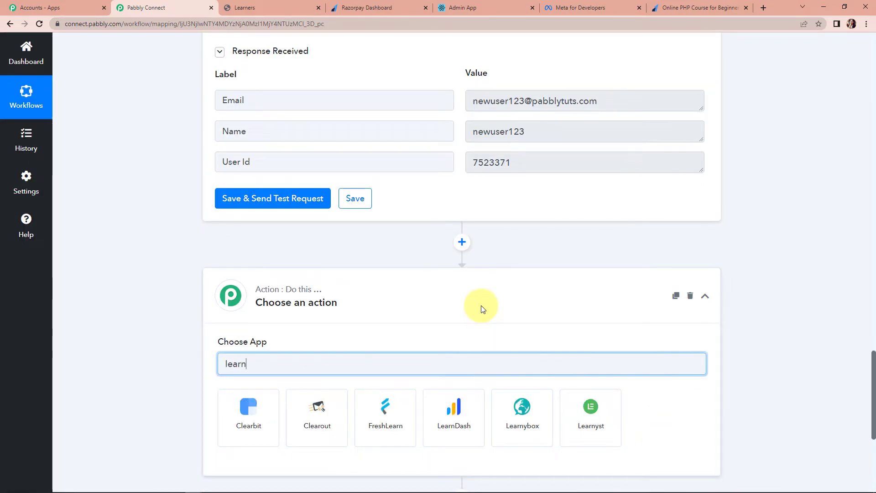
left_click(249, 413)
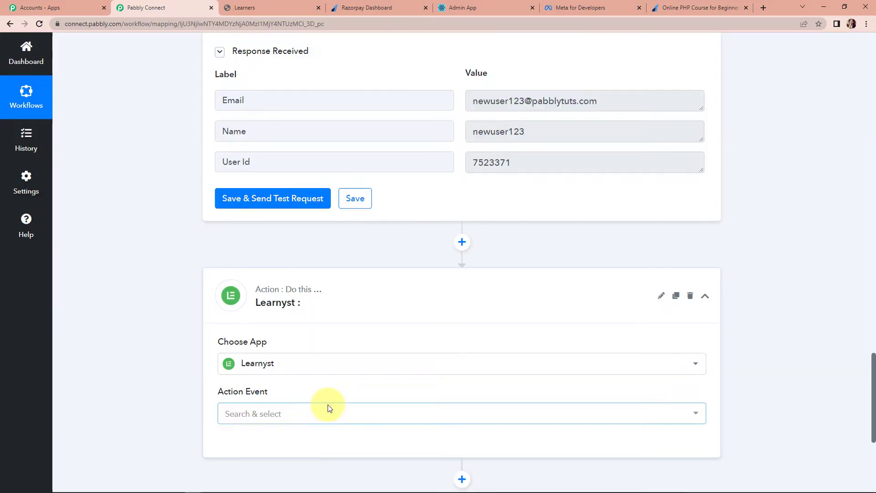
scroll(310, 383, "down", 2)
left_click(301, 326)
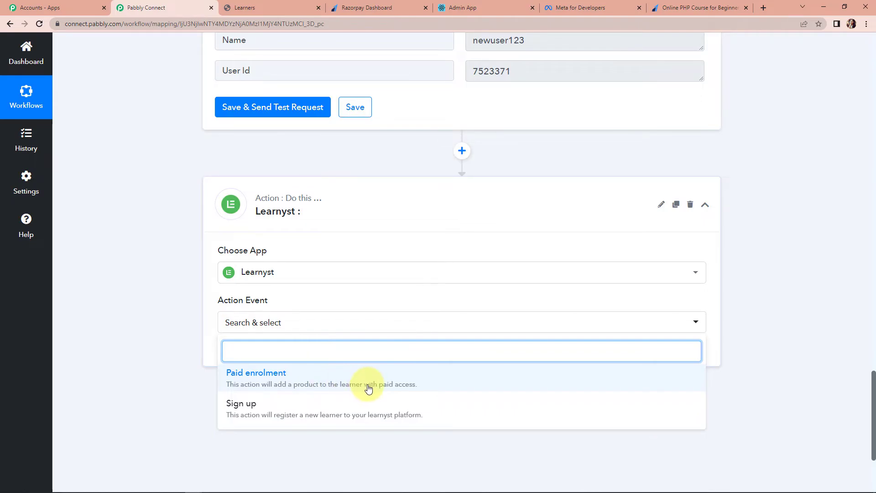
left_click(410, 383)
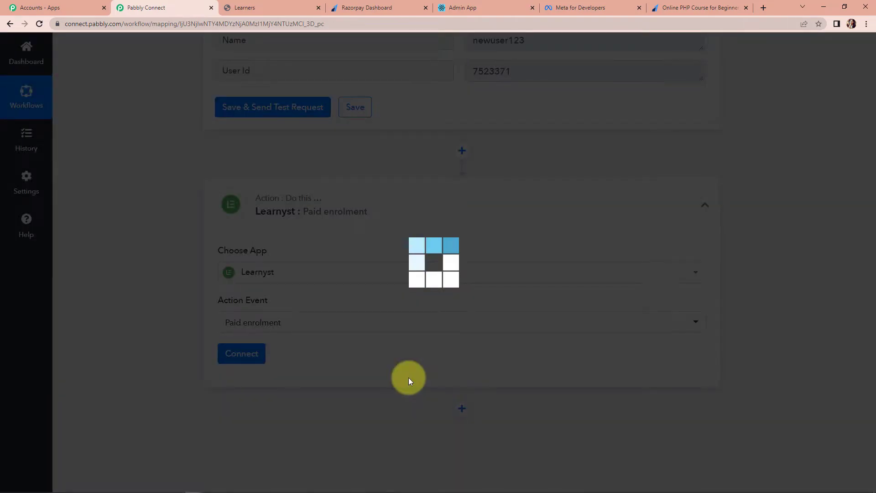
left_click(241, 354)
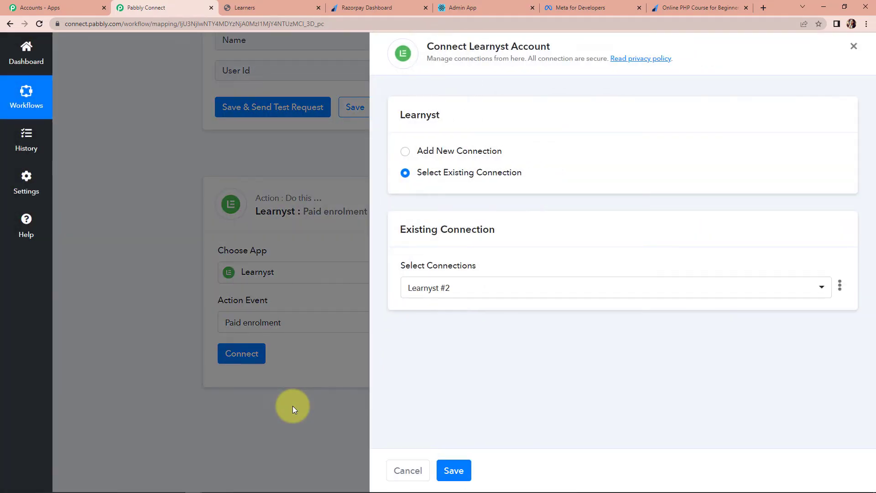
left_click(454, 470)
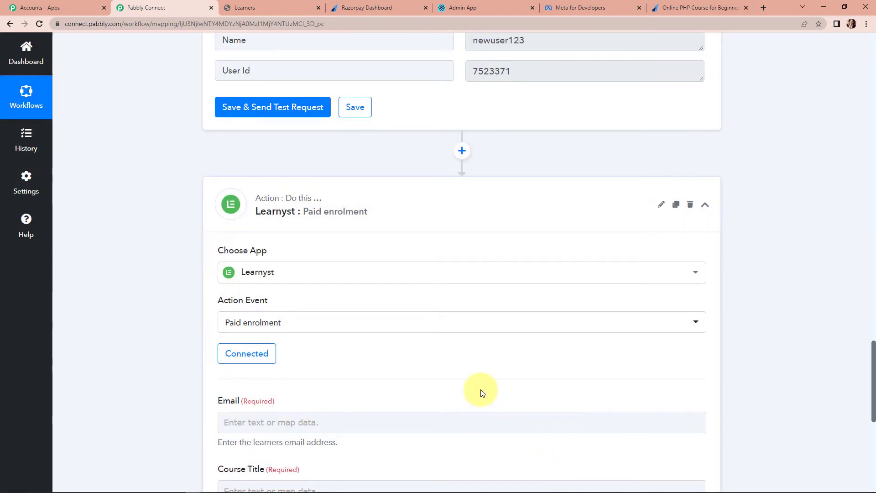
scroll(479, 391, "down", 6)
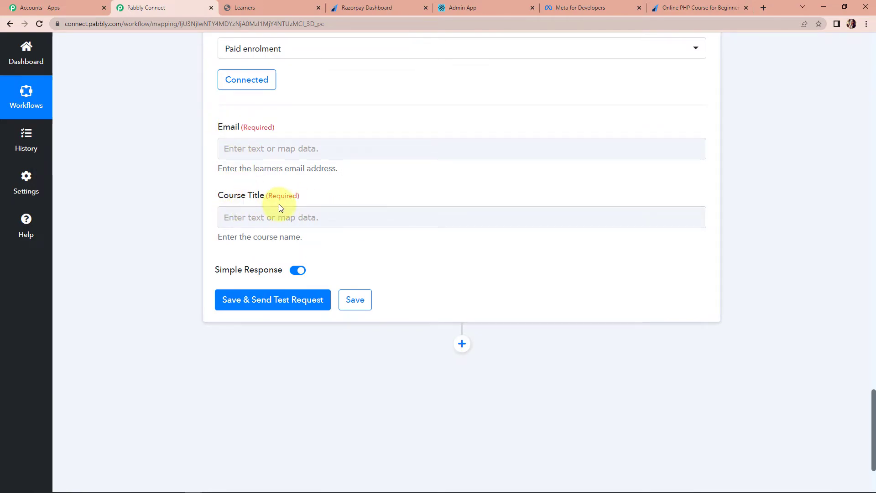
Map the Razorpay 'Notes Your Email' value into the enrolment step's Email field
left_click(267, 148)
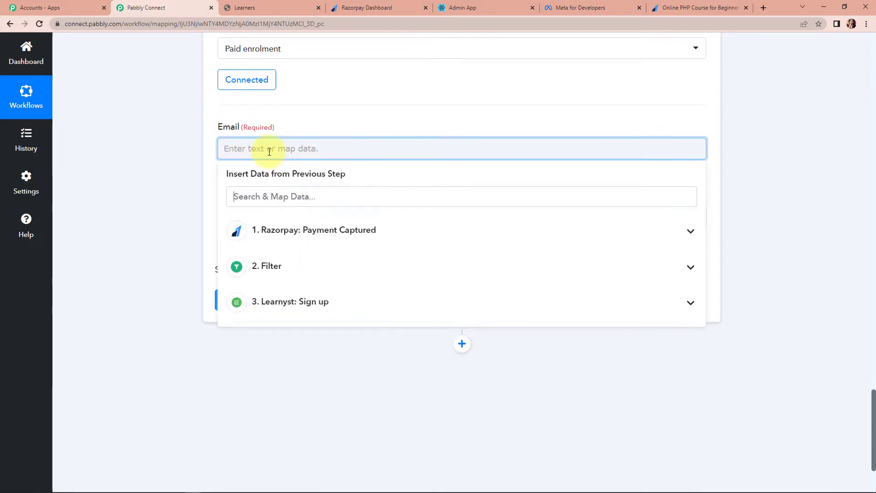
left_click(312, 235)
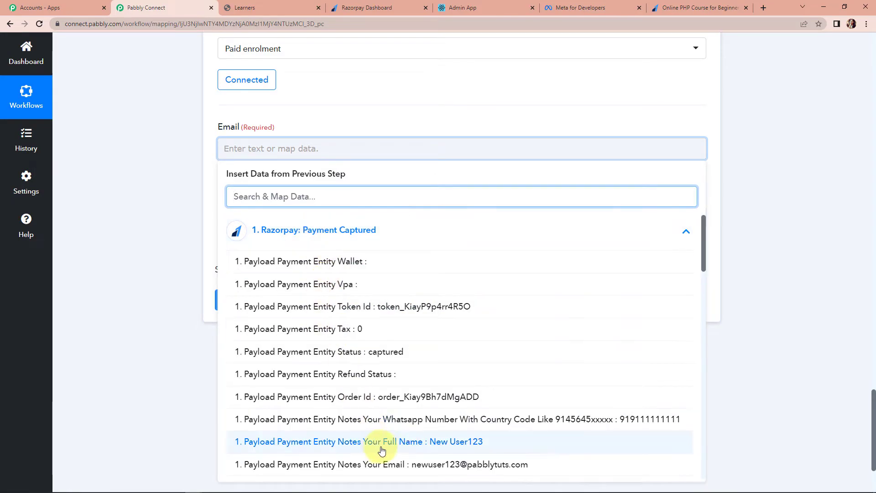
left_click(407, 466)
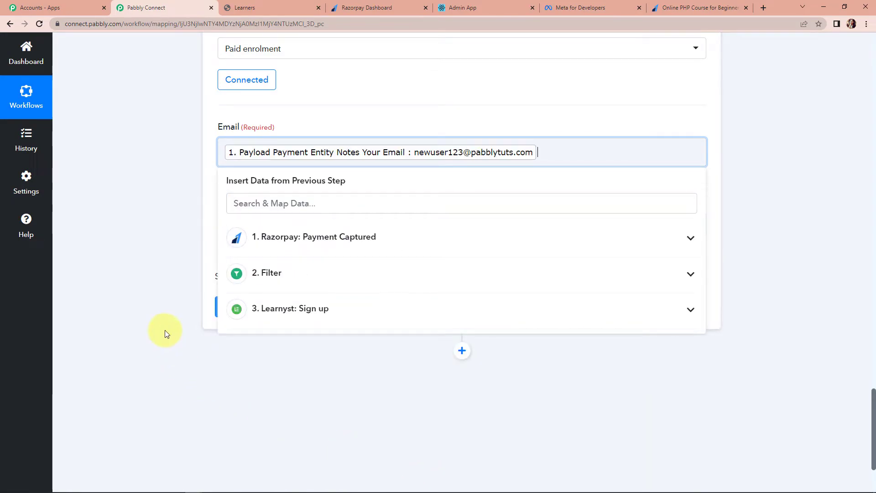
left_click(147, 303)
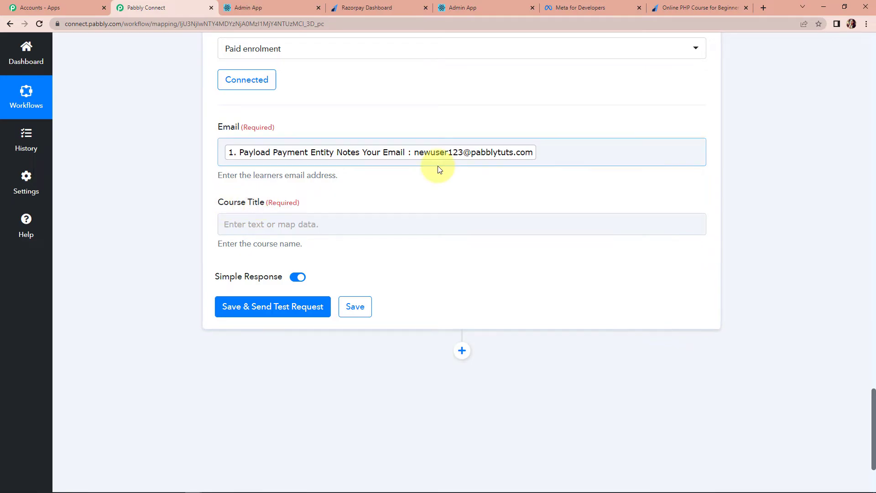
left_click(273, 9)
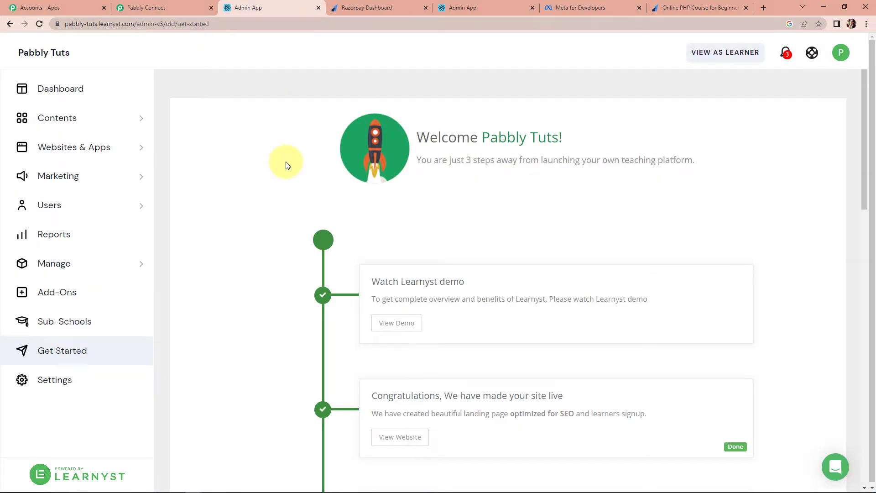
Look up the course title 'Online PHP Course for Beginners' in Learnyst's Contents > Courses
left_click(138, 122)
left_click(53, 153)
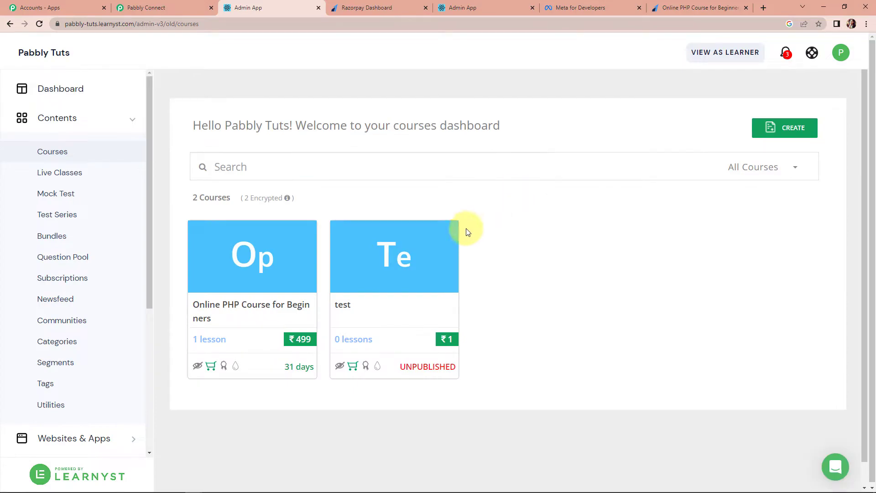
mouse_move(257, 293)
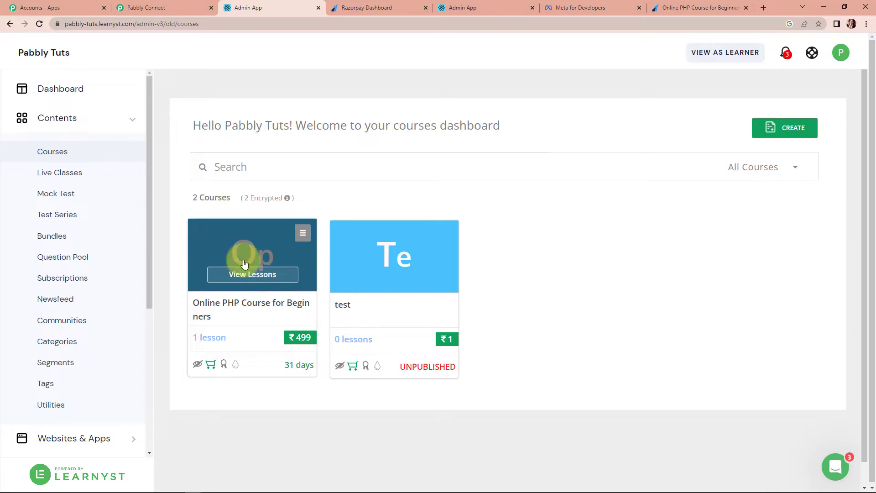
left_click(155, 8)
left_click(268, 215)
Map Razorpay 'Notes Product Name' into Course Title and send the enrolment test request
left_click(309, 306)
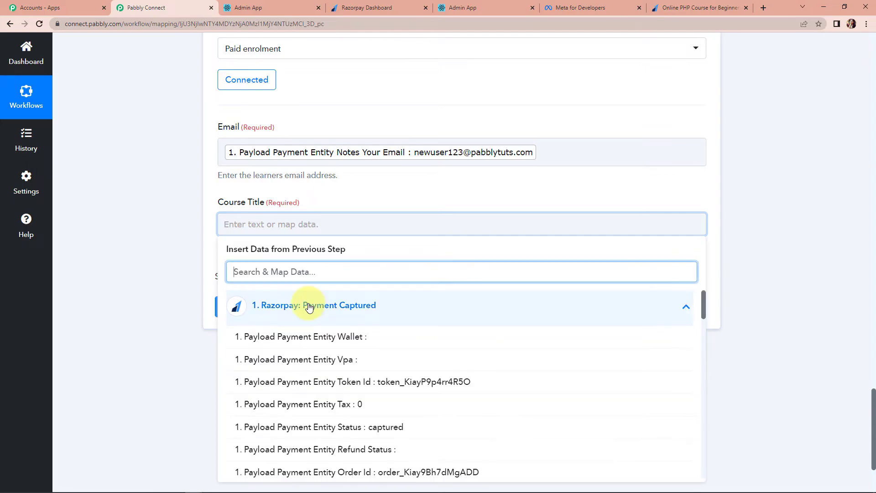
scroll(362, 426, "down", 2)
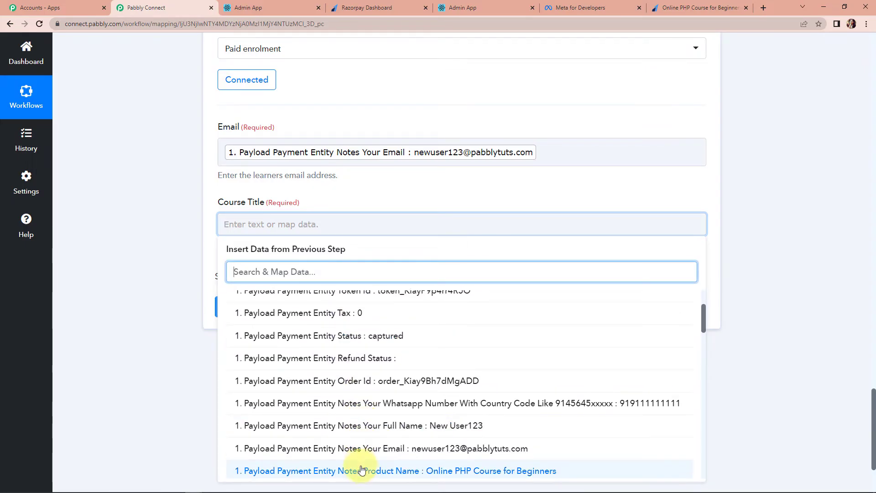
left_click(362, 470)
left_click(126, 311)
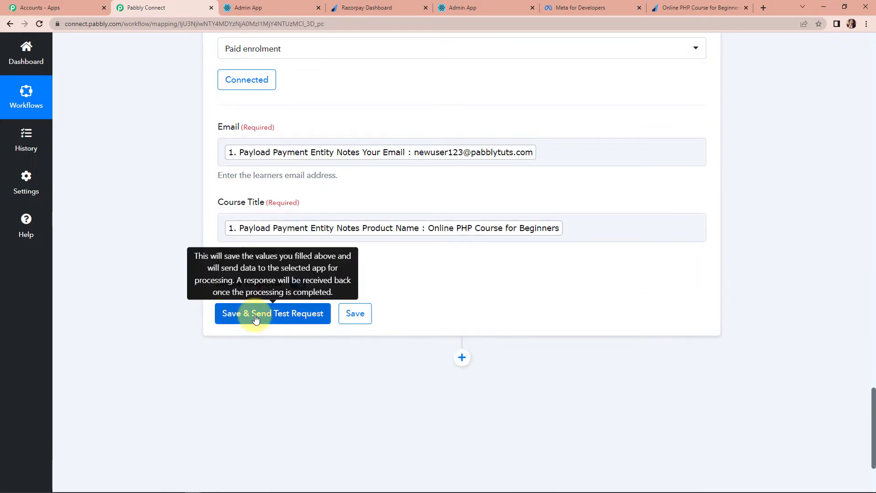
left_click(255, 320)
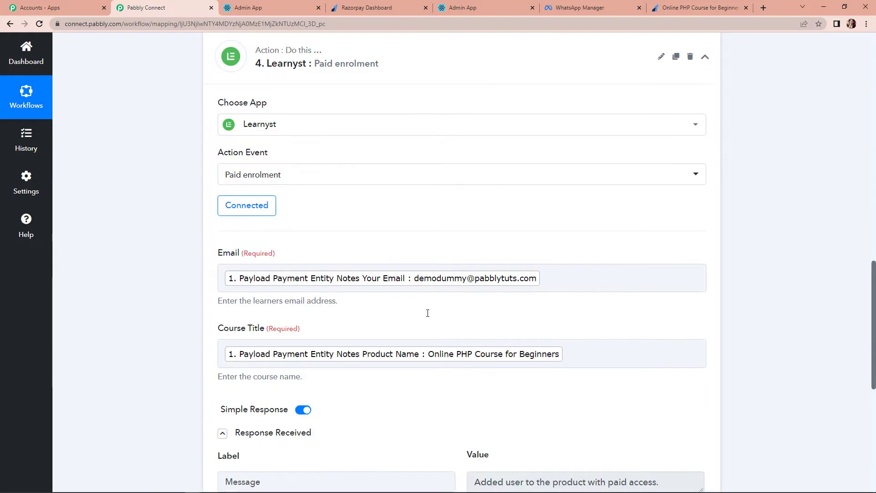
left_click(227, 14)
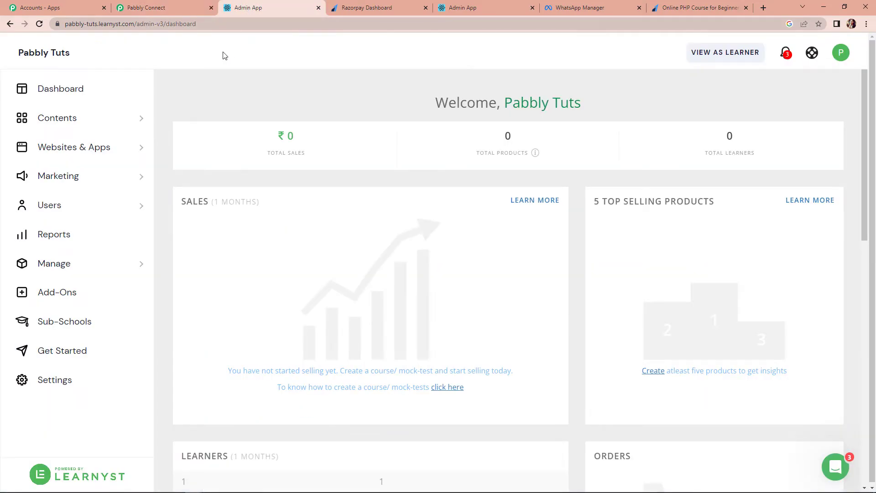
Open the first learner's profile from Learnyst's Users > Learners list
left_click(50, 205)
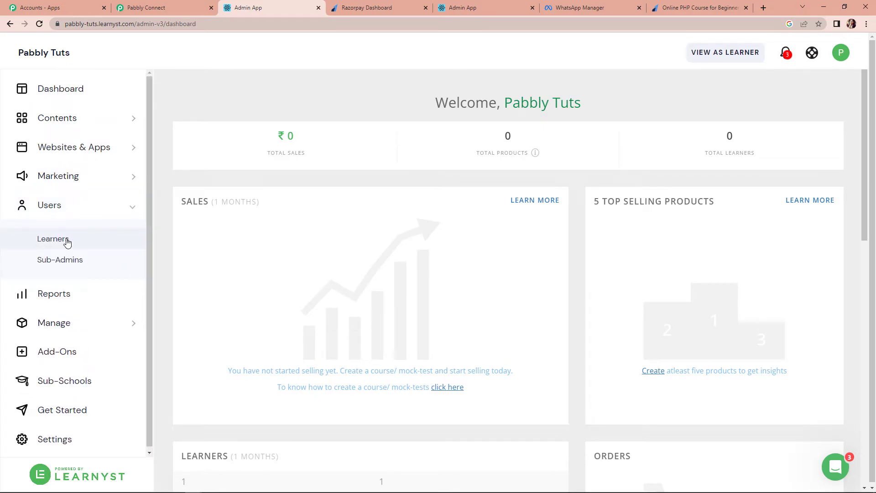
left_click(53, 240)
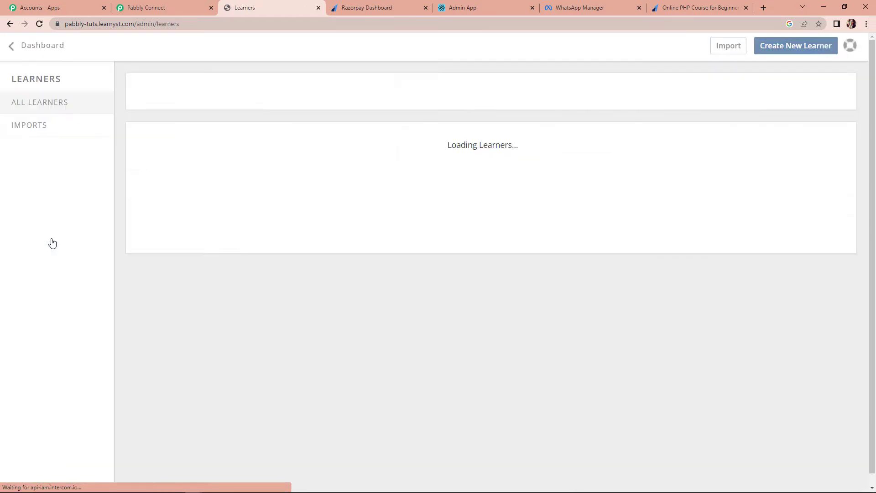
left_click(173, 187)
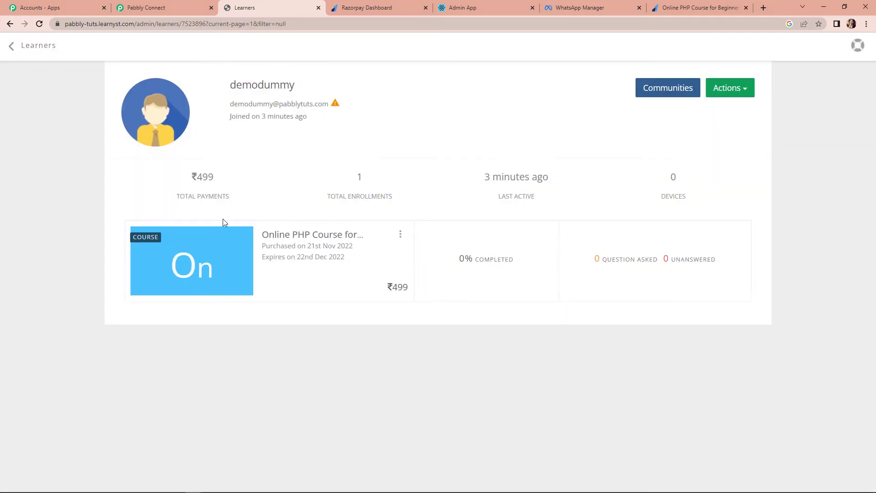
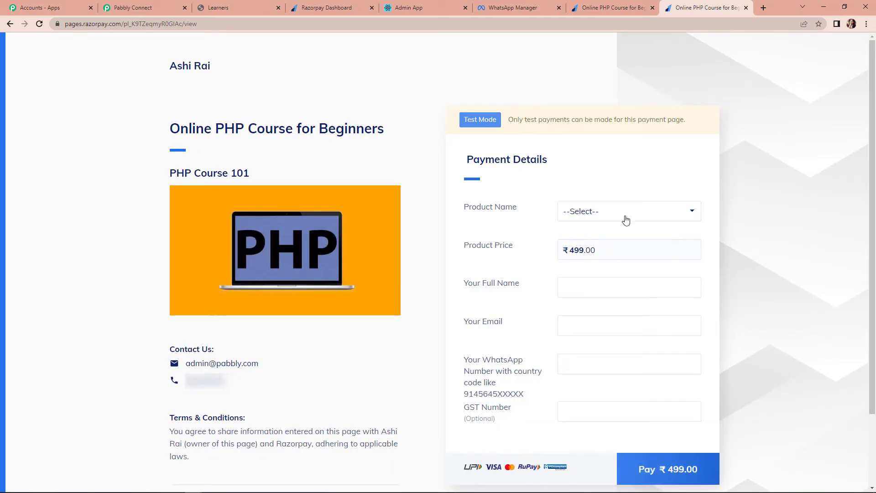
Select Online PHP Course for Beginners, autofill the buyer's name, e-mail and WhatsApp number, and pay ₹499.00
left_click(626, 217)
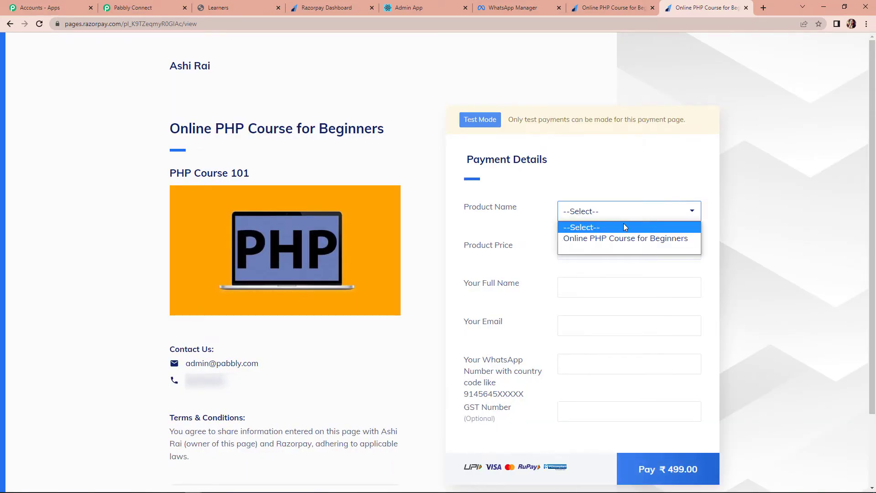
left_click(630, 238)
left_click(595, 287)
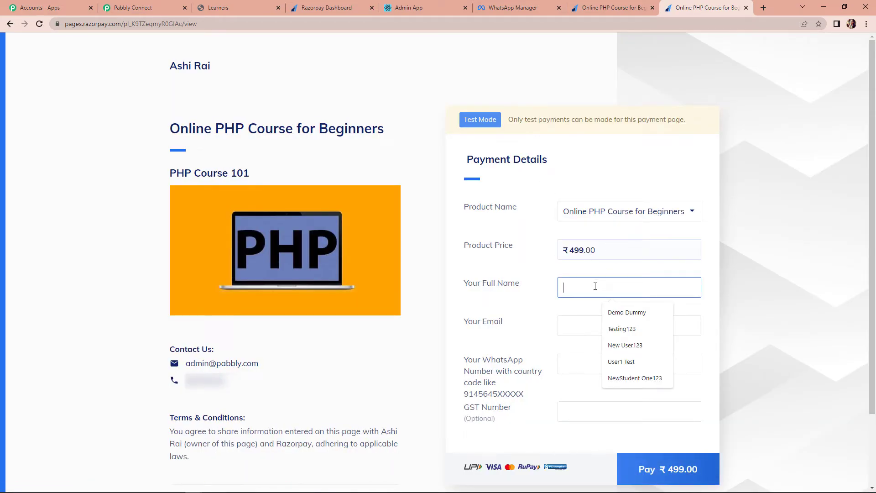
left_click(621, 346)
left_click(598, 329)
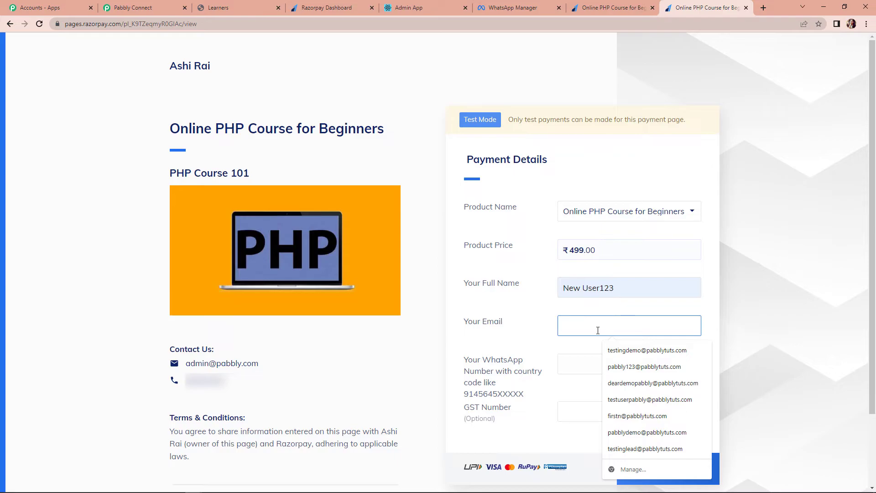
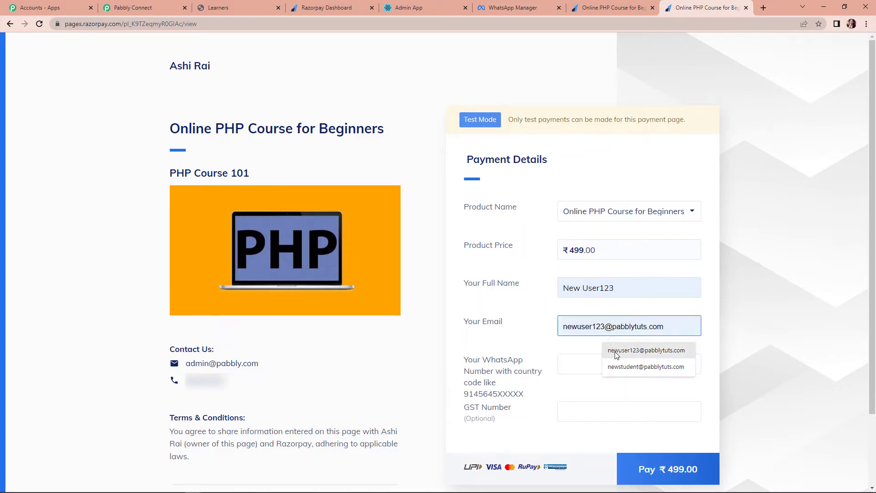
left_click(614, 351)
left_click(594, 365)
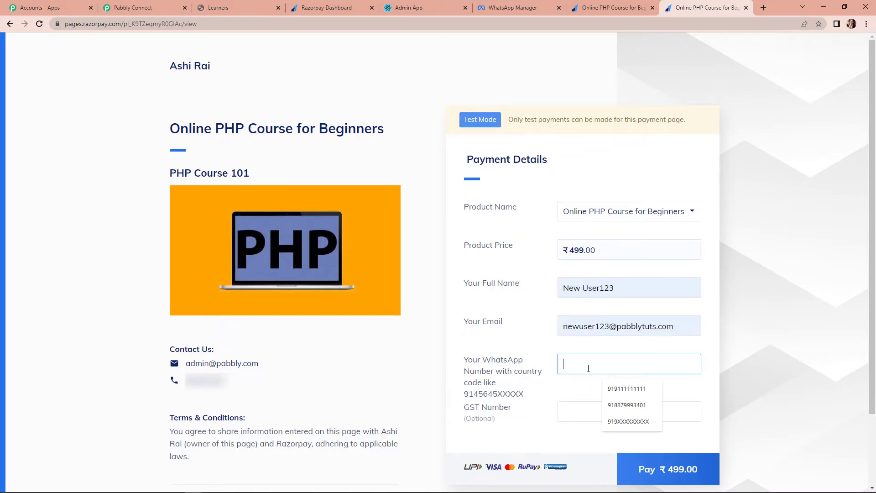
left_click(626, 389)
left_click(661, 470)
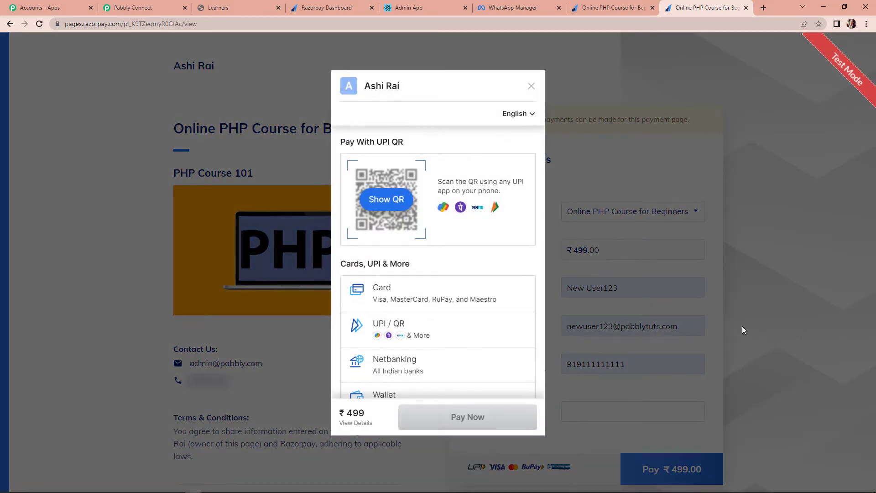
Choose card payment, autofill the saved test card and enter its security code
left_click(416, 299)
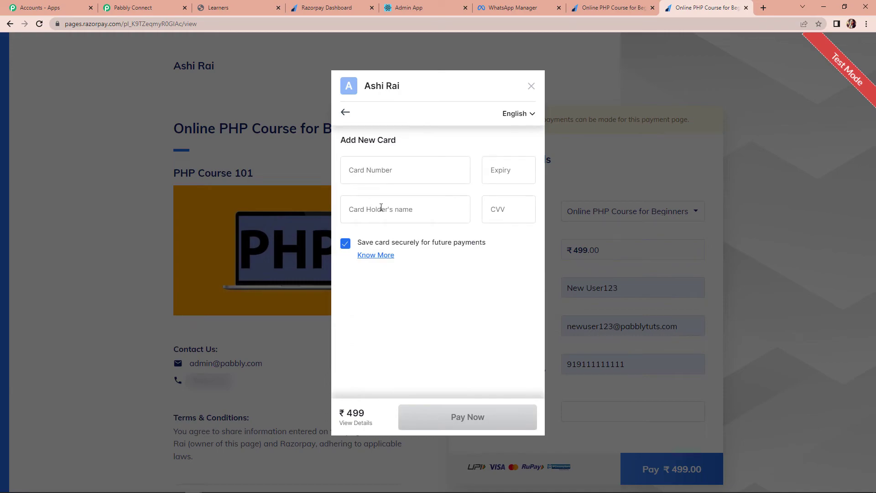
left_click(390, 170)
left_click(430, 202)
left_click(513, 217)
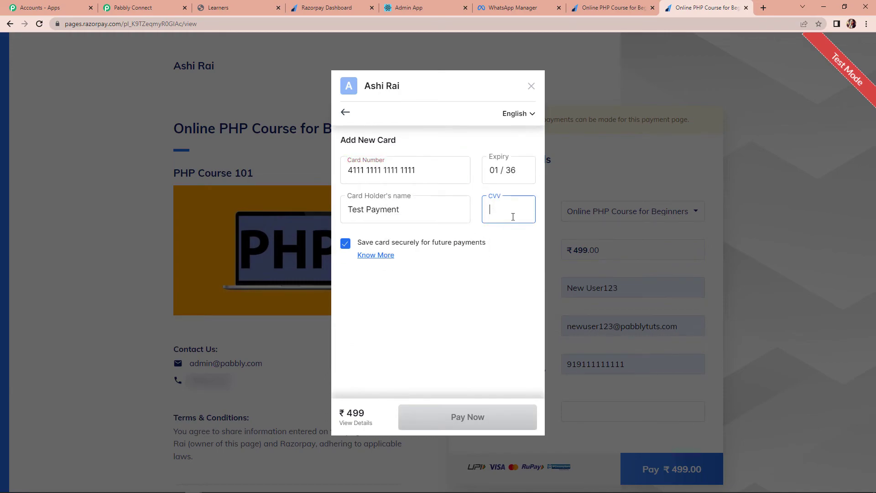
type("123")
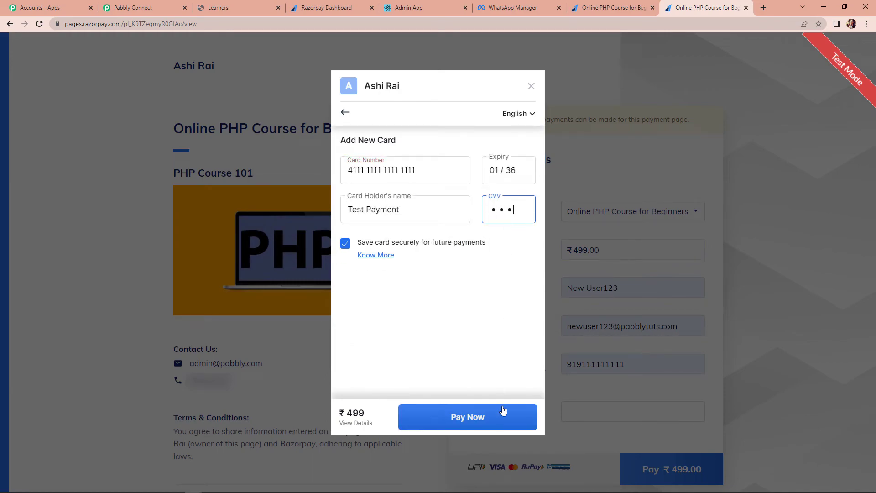
Pay the ₹499 and submit the one-time password to complete the payment
left_click(499, 414)
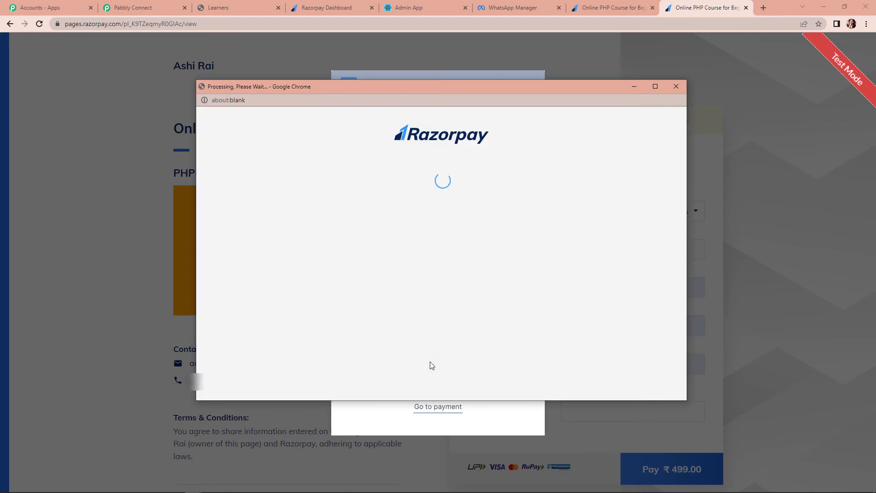
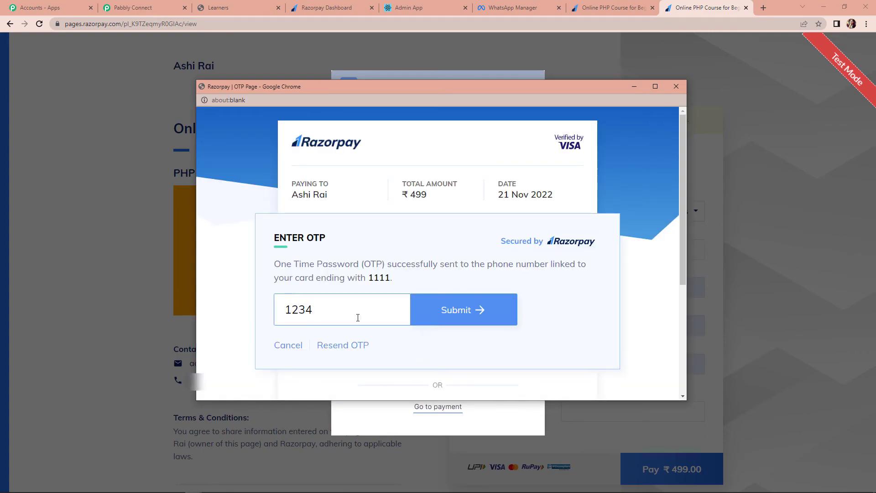
left_click(472, 316)
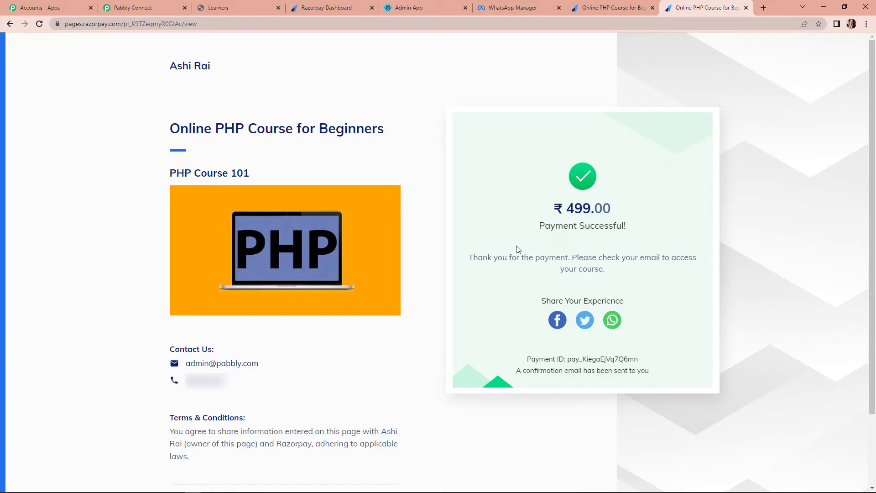
Check the newest learner's enrolment in Learnyst's Learners Report, then return to Pabbly Connect
left_click(219, 8)
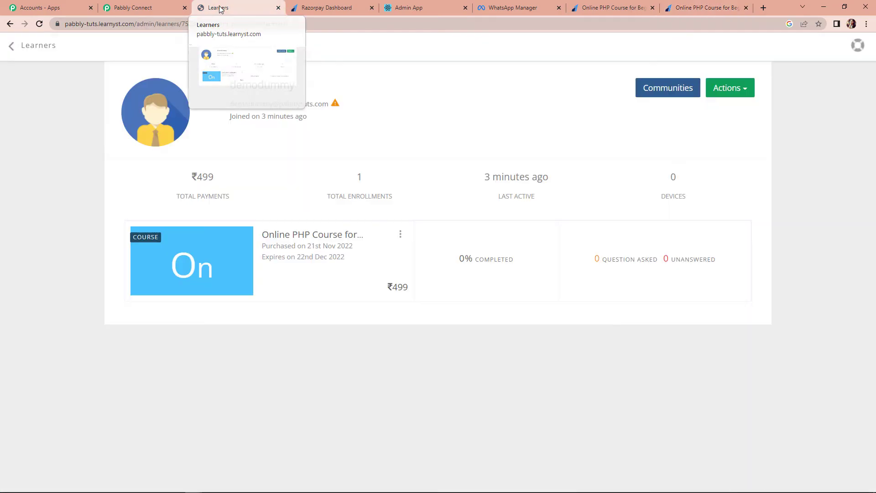
left_click(12, 47)
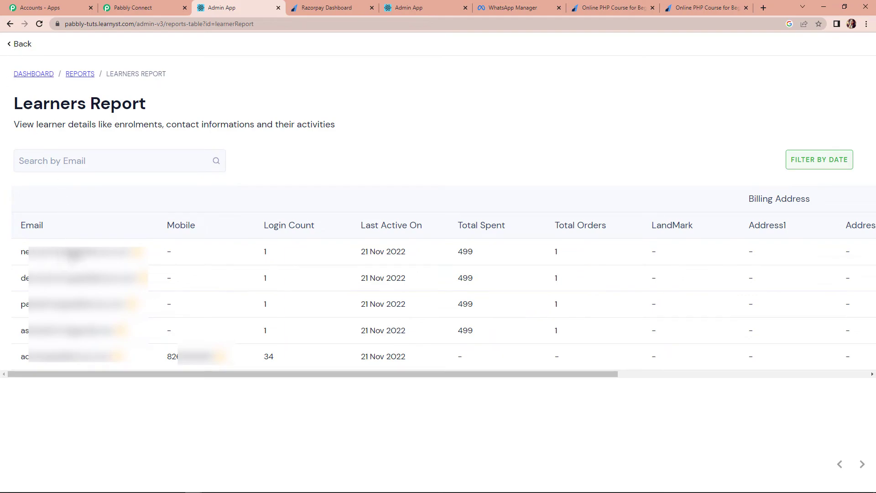
left_click(75, 255)
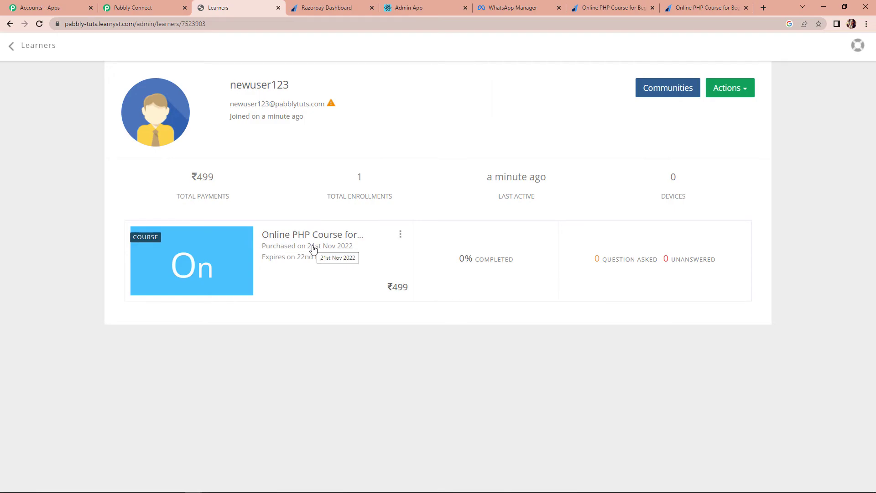
left_click(124, 9)
Collapse the Razorpay Payment Captured trigger card at the top of the workflow
scroll(393, 114, "up", 1)
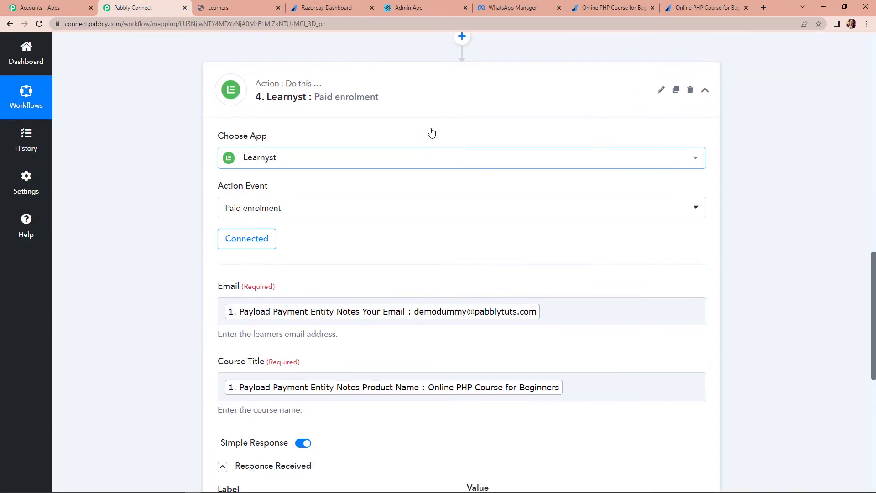
scroll(432, 133, "up", 20)
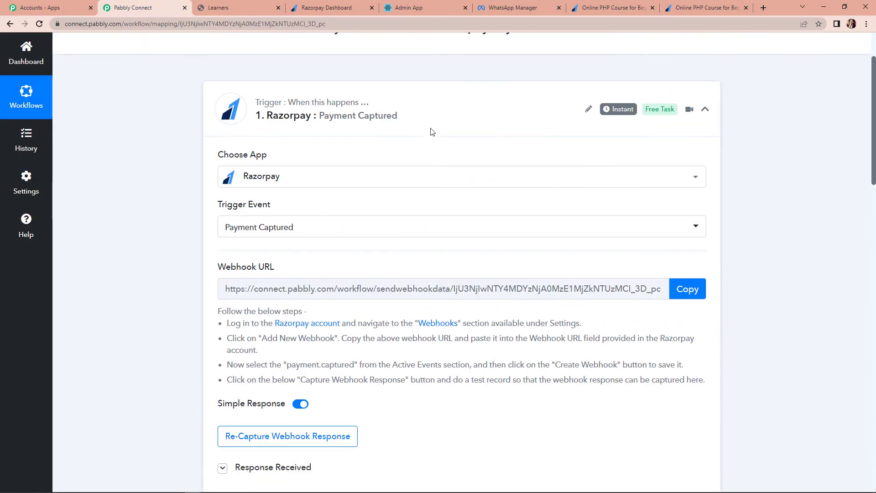
scroll(432, 132, "up", 2)
left_click(706, 194)
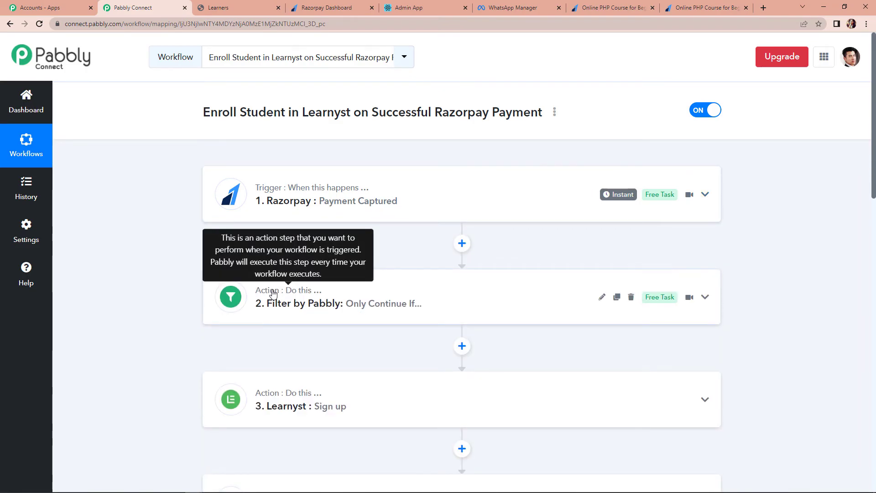
Collapse the step 4 Learnyst Paid enrolment card
scroll(272, 274, "down", 1)
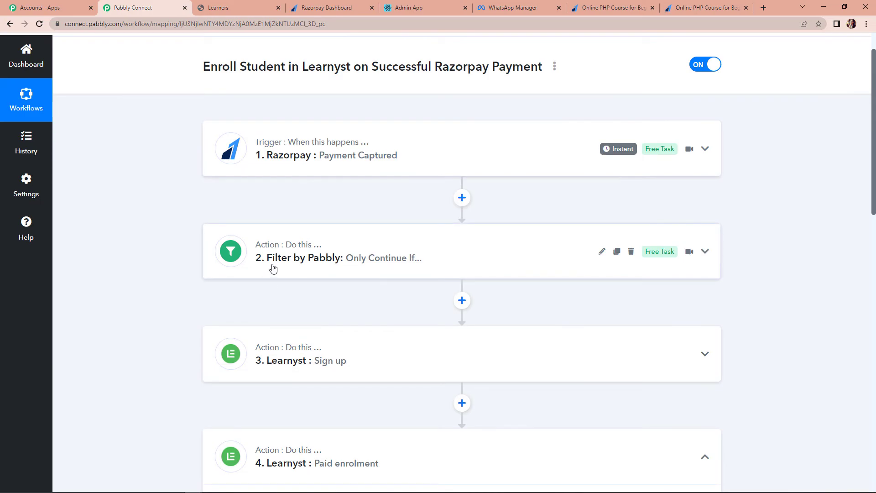
scroll(293, 297, "down", 2)
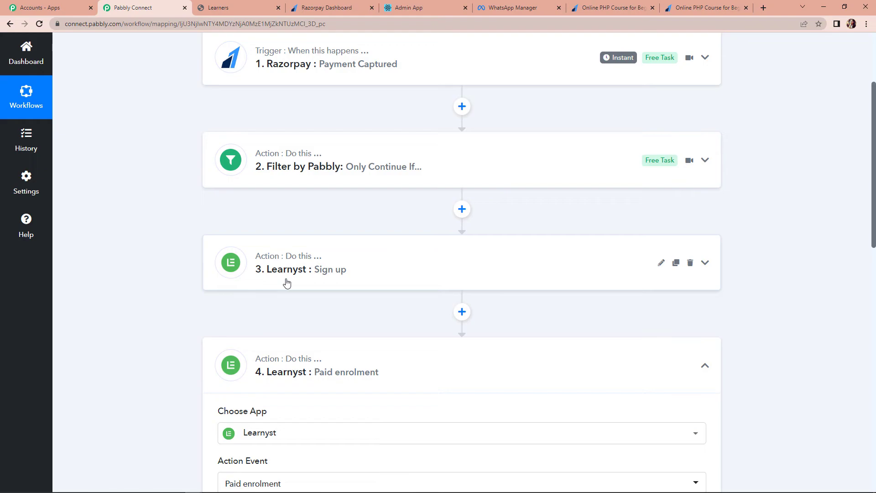
scroll(382, 305, "down", 1)
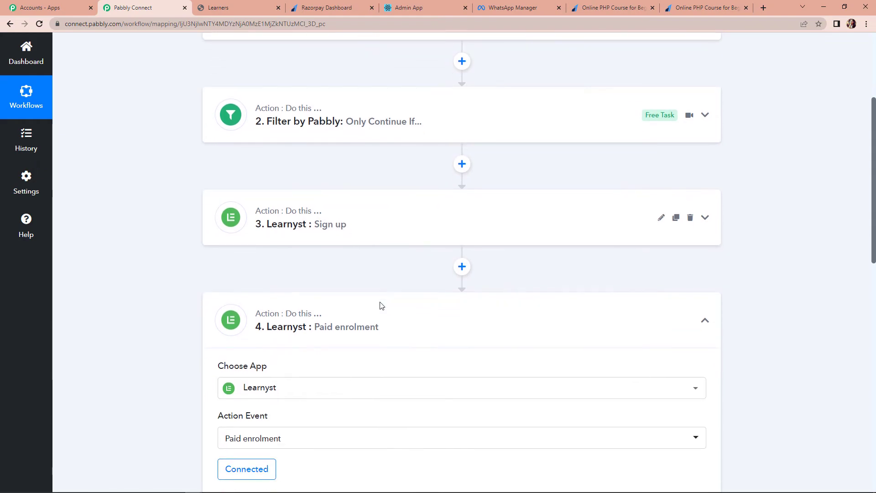
scroll(382, 306, "down", 2)
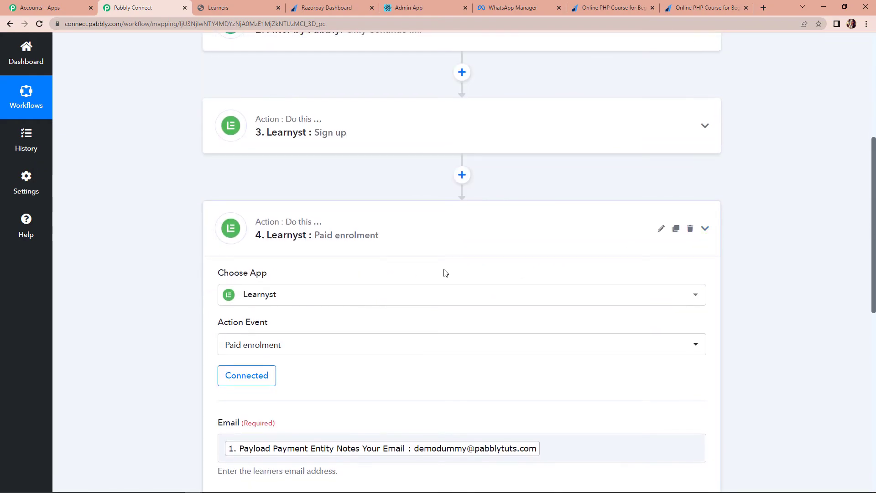
left_click(438, 246)
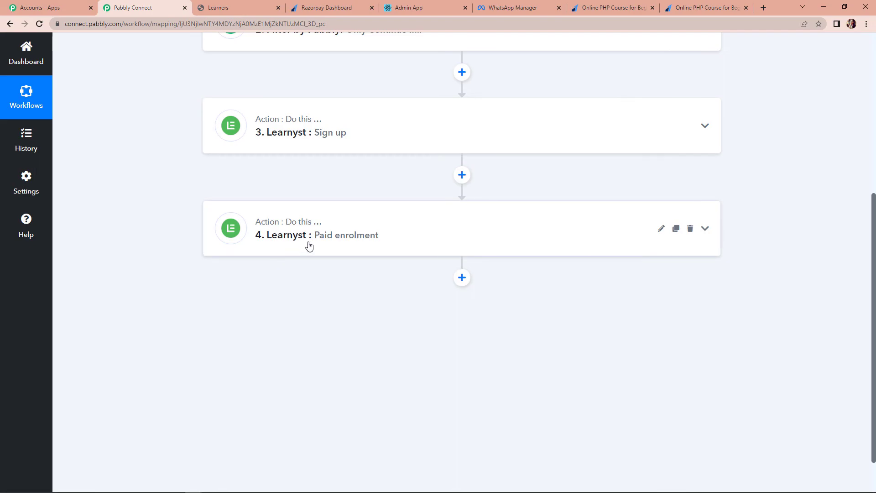